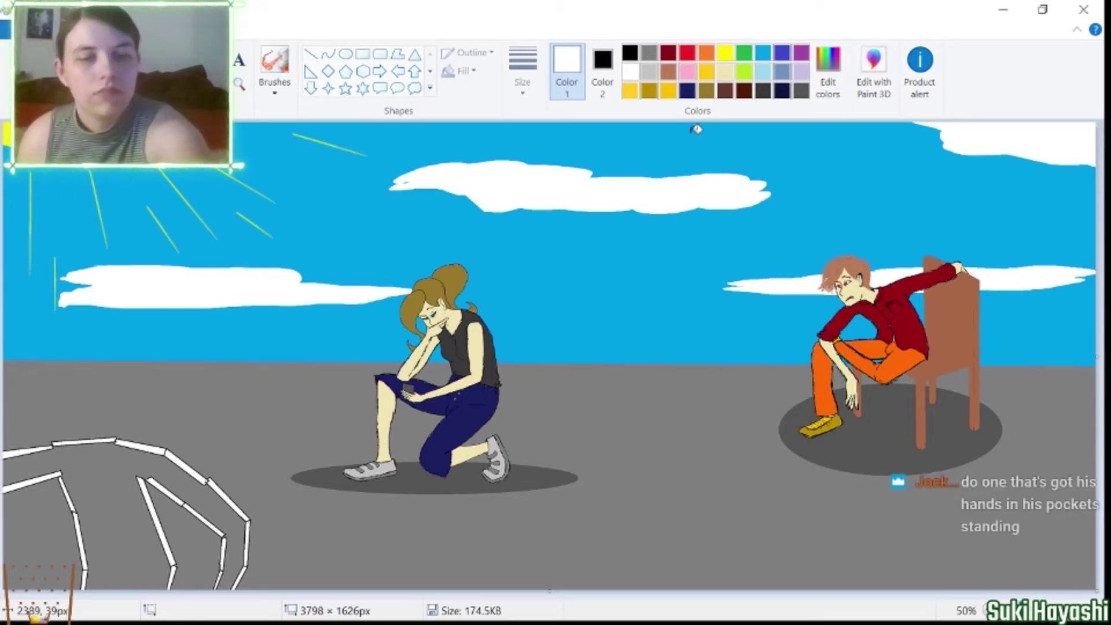
Start a new blank image and sketch a standing figure's torso and legs with a light grey pencil.
key(ctrl+n)
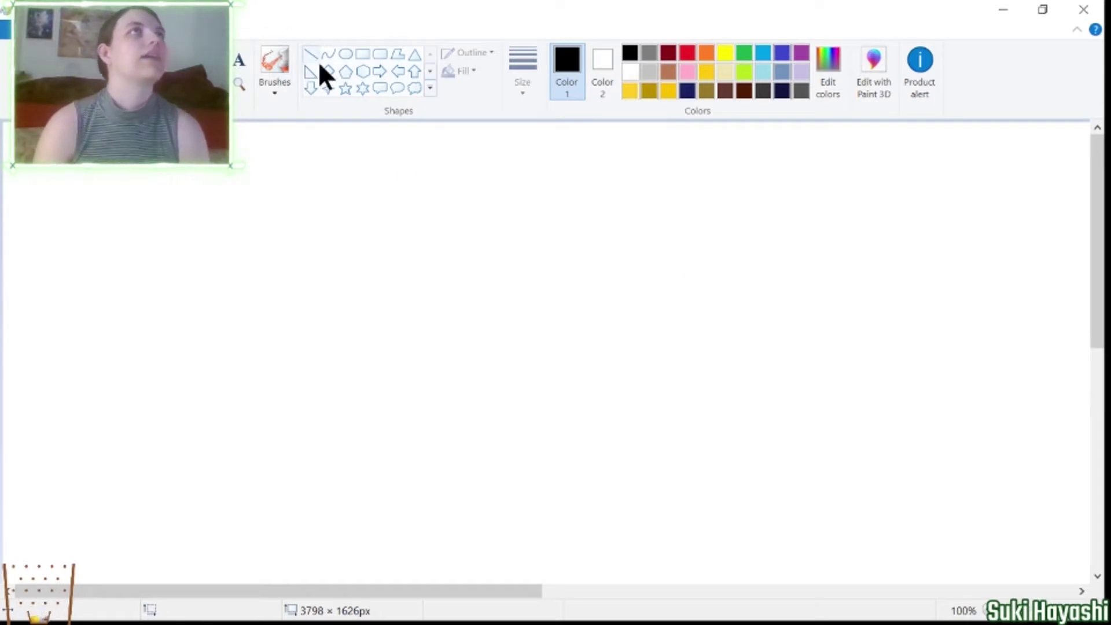
click(220, 60)
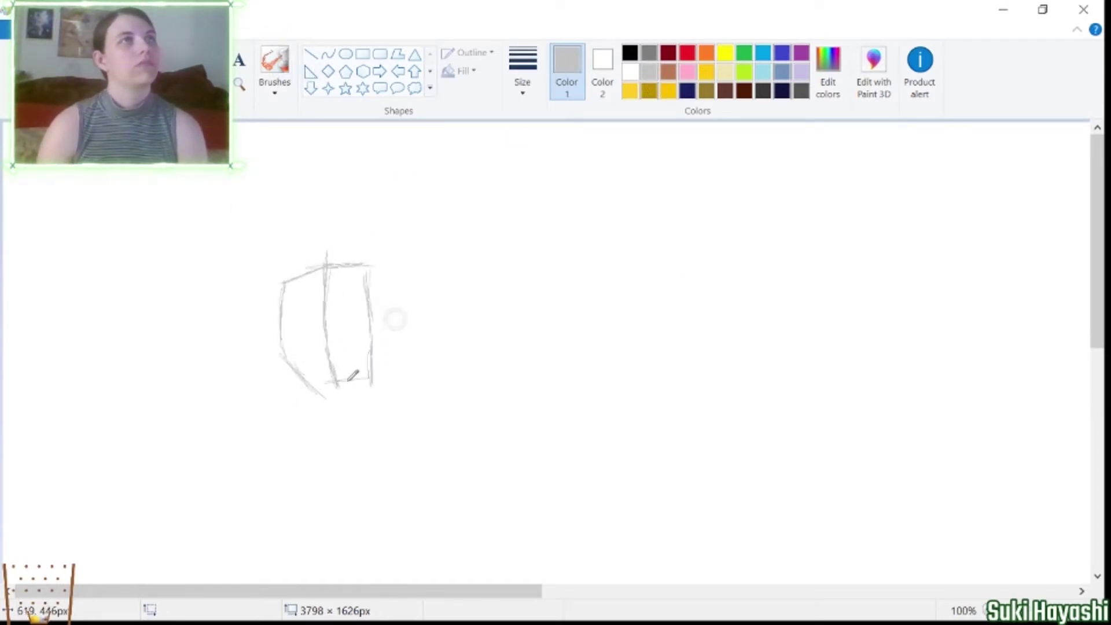
drag(311, 390, 317, 458)
drag(305, 497, 297, 558)
mouse_move(366, 380)
mouse_down()
mouse_move(347, 528)
mouse_move(366, 544)
mouse_move(344, 546)
mouse_up()
scroll(317, 579, down, 1)
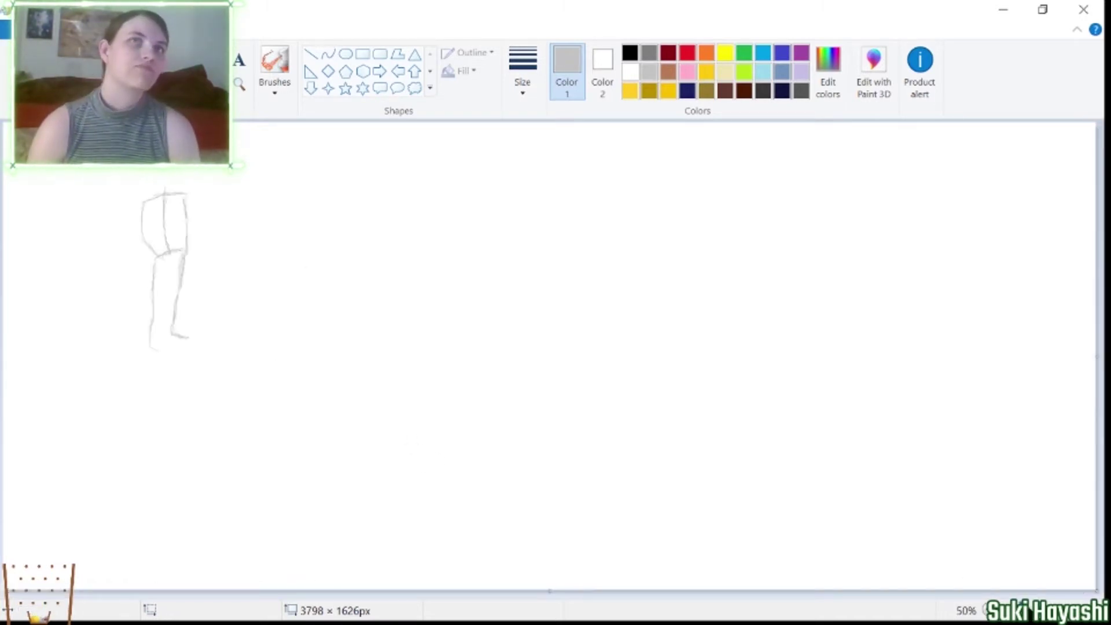
Sketch an oval head above the figure's shoulders.
scroll(324, 209, up, 1)
mouse_move(377, 191)
mouse_down()
mouse_move(329, 174)
mouse_move(288, 196)
mouse_move(355, 172)
mouse_move(343, 174)
mouse_up()
scroll(324, 216, up, 1)
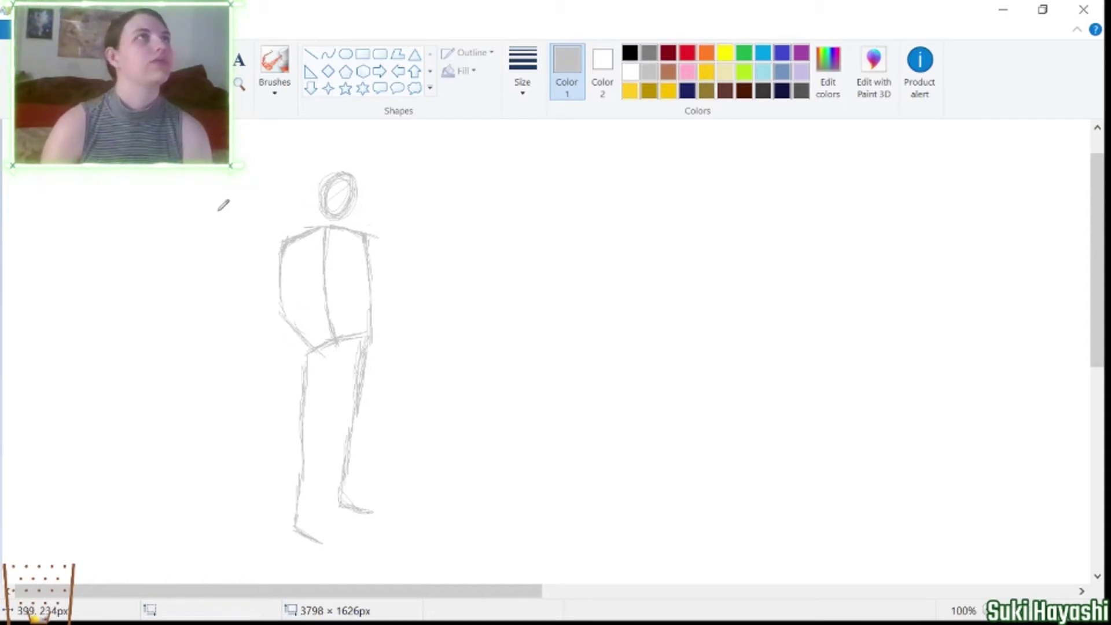
Select the whole sketched figure and enlarge it to 896 × 1386 px.
ctrl+scroll(322, 248, down, 1)
drag(114, 187, 318, 469)
drag(384, 370, 365, 370)
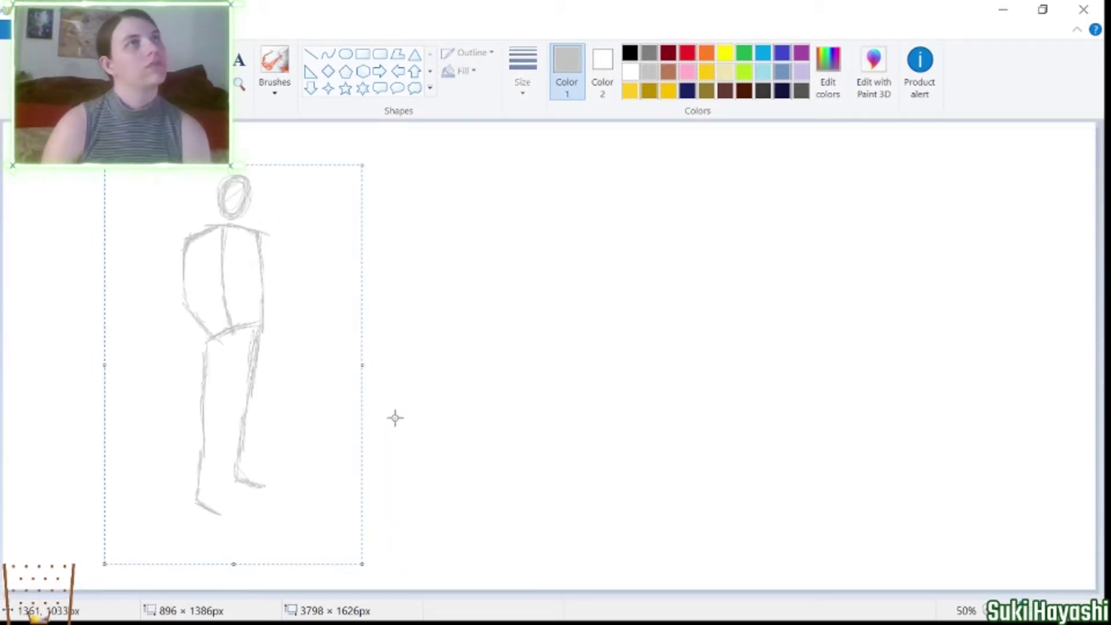
click(392, 414)
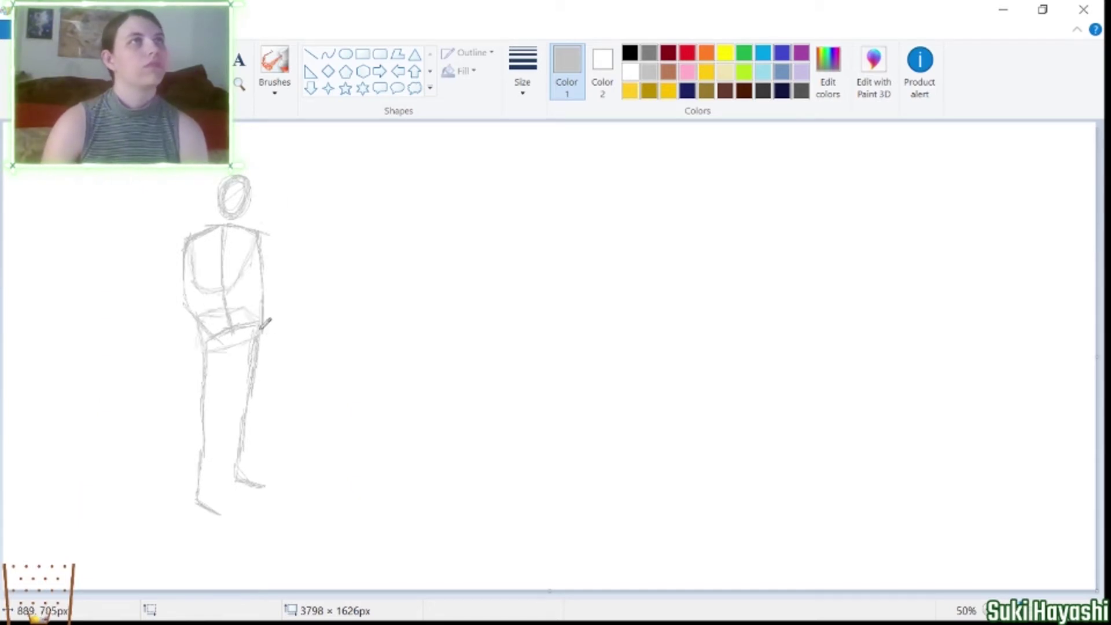
Sketch the ribcage, pelvis, bent arms and trouser legs over the figure's skeleton lines.
drag(200, 248, 187, 282)
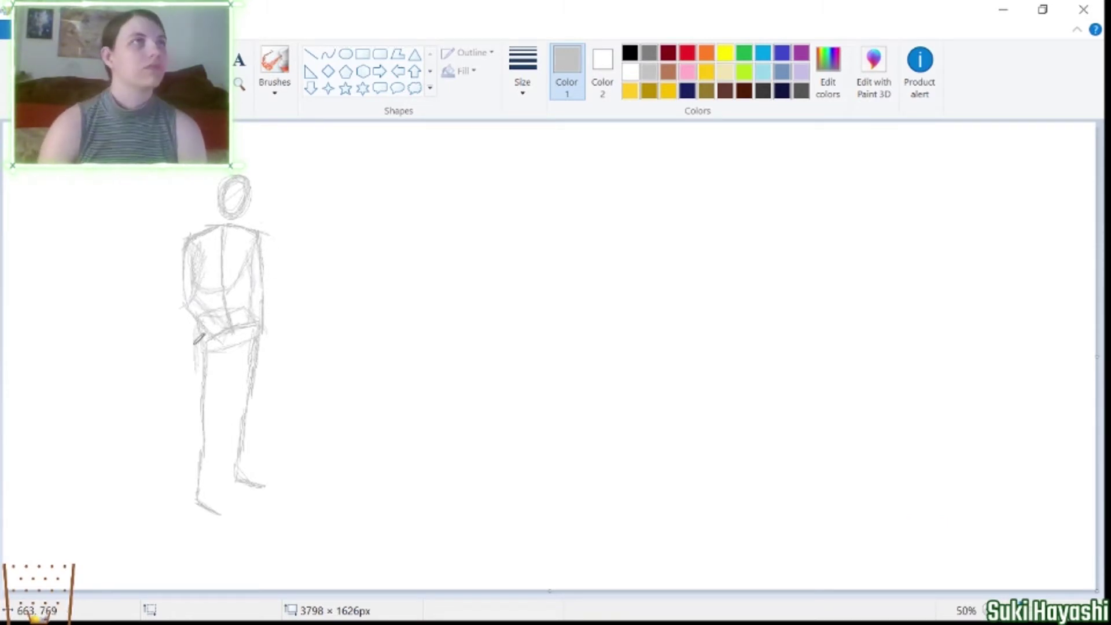
drag(225, 417, 238, 354)
drag(270, 332, 260, 368)
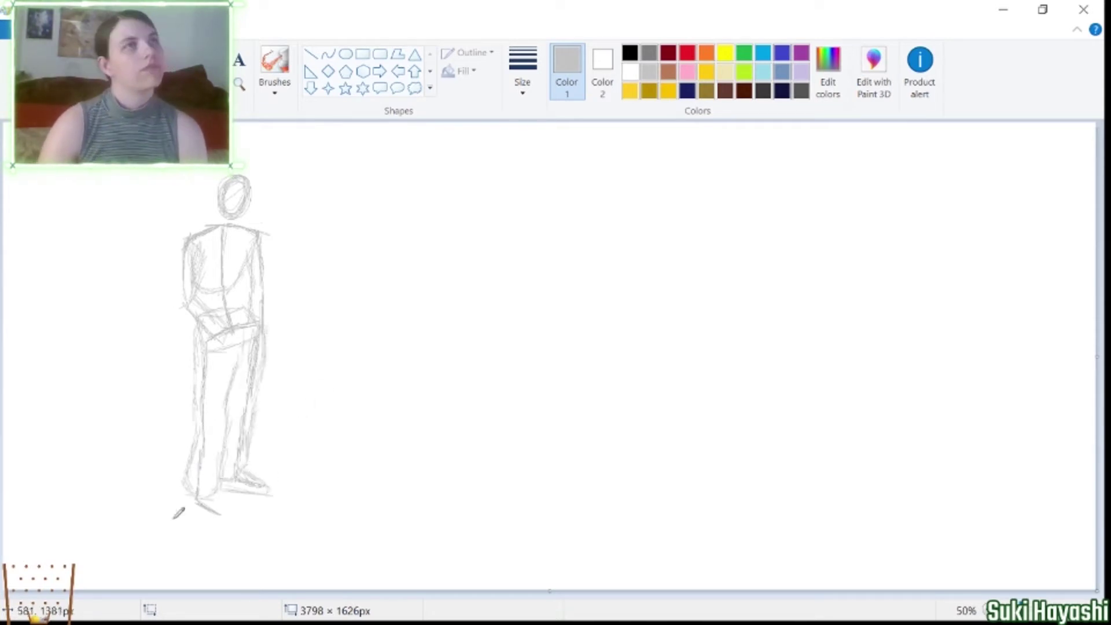
Sketch the jacket's left-hand sleeve, neck and hood in light grey.
key(ctrl+Page_Up)
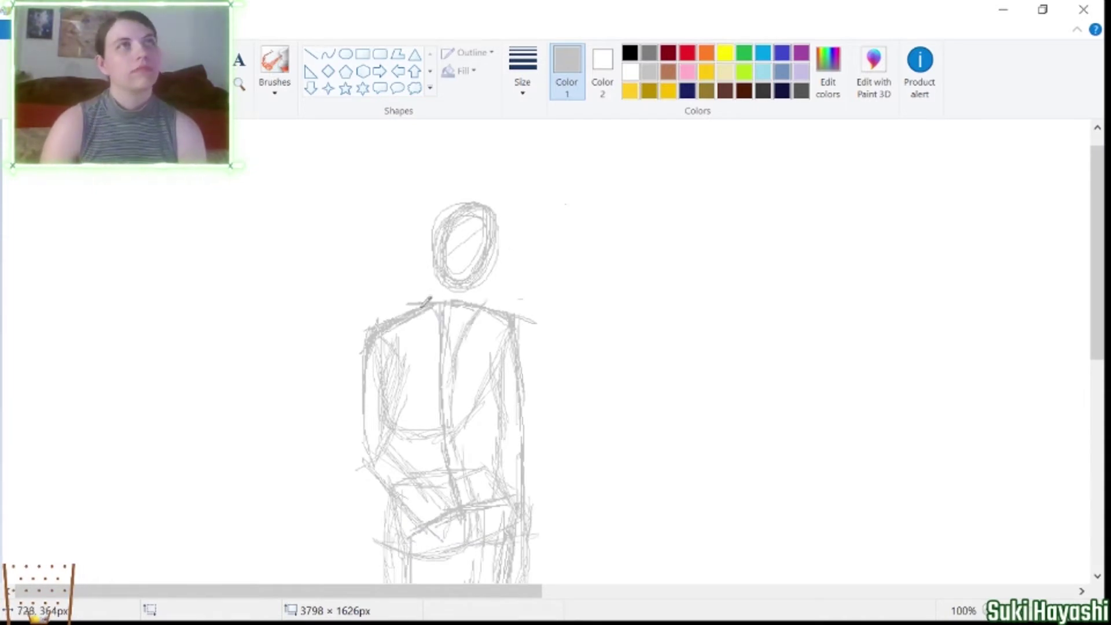
drag(361, 369, 347, 460)
drag(361, 469, 402, 504)
drag(399, 450, 360, 507)
drag(348, 358, 370, 461)
drag(412, 369, 407, 375)
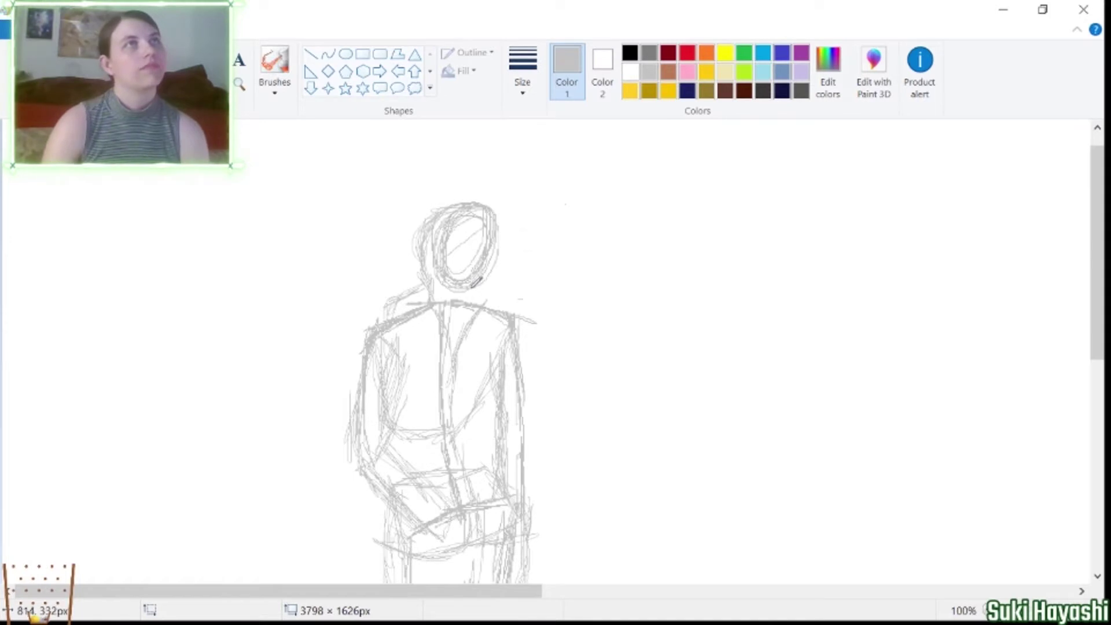
Reshape the head sketch and add vertical and horizontal guidelines for the face.
key(ctrl+Page_Up)
key(ctrl+Page_Up)
mouse_move(544, 163)
mouse_down()
mouse_move(433, 240)
mouse_move(483, 392)
mouse_move(550, 269)
mouse_move(541, 219)
mouse_move(445, 198)
mouse_move(475, 312)
mouse_move(376, 313)
mouse_move(280, 432)
mouse_move(471, 440)
mouse_up()
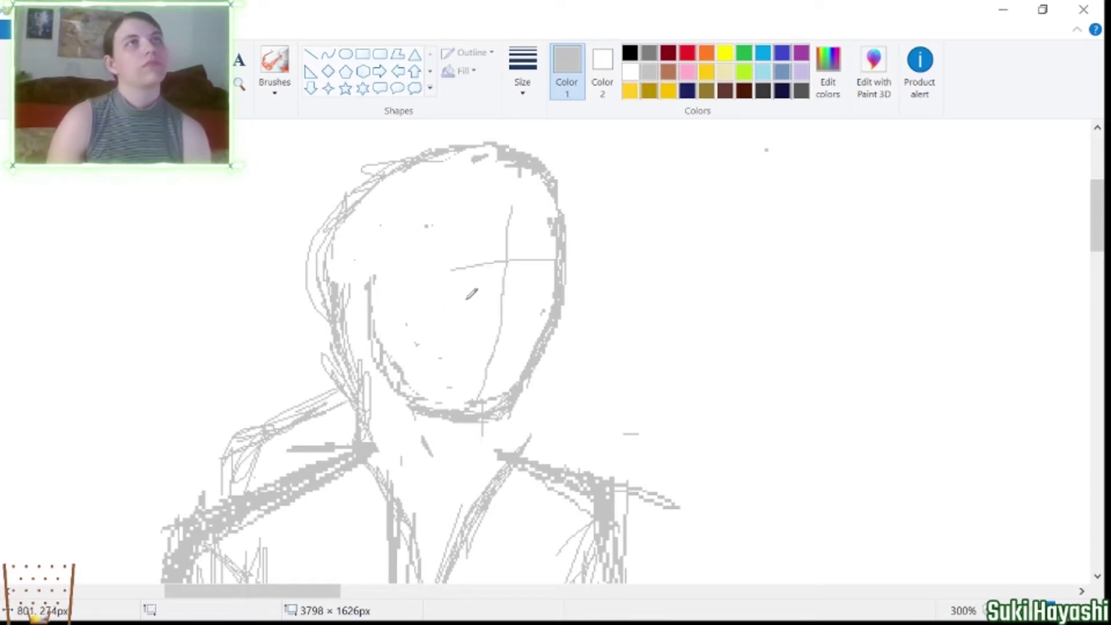
Erase excess construction lines around the shoulders and inside both sleeves.
scroll(631, 243, down, 5)
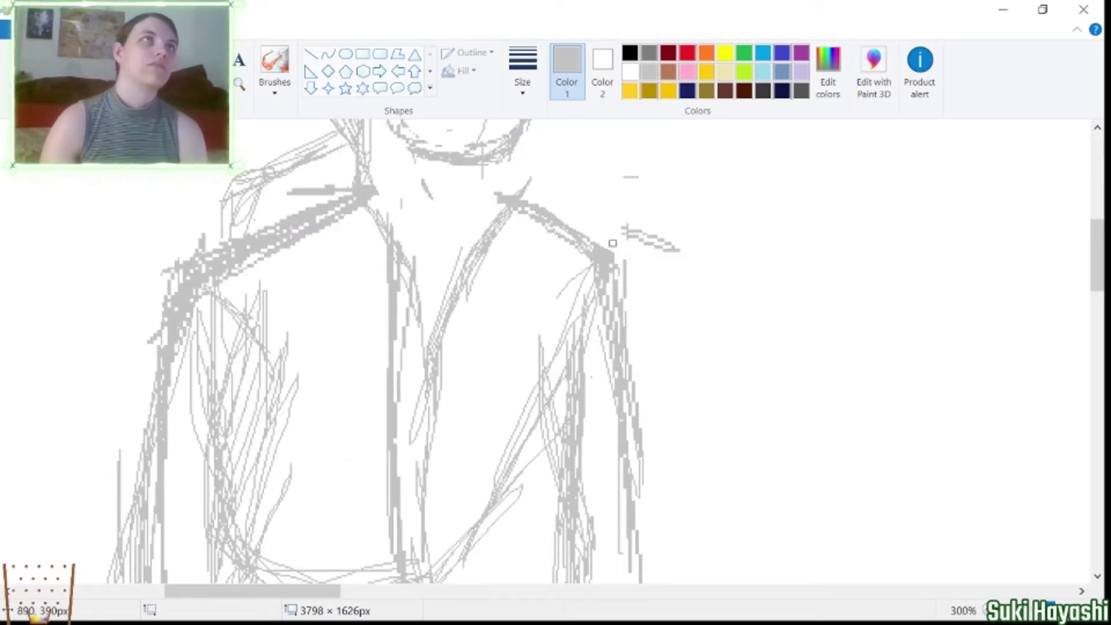
drag(181, 379, 204, 359)
mouse_move(602, 269)
mouse_down()
mouse_move(589, 294)
mouse_move(636, 533)
mouse_up()
scroll(637, 521, down, 5)
mouse_move(289, 486)
mouse_down()
mouse_move(225, 339)
mouse_move(190, 338)
mouse_up()
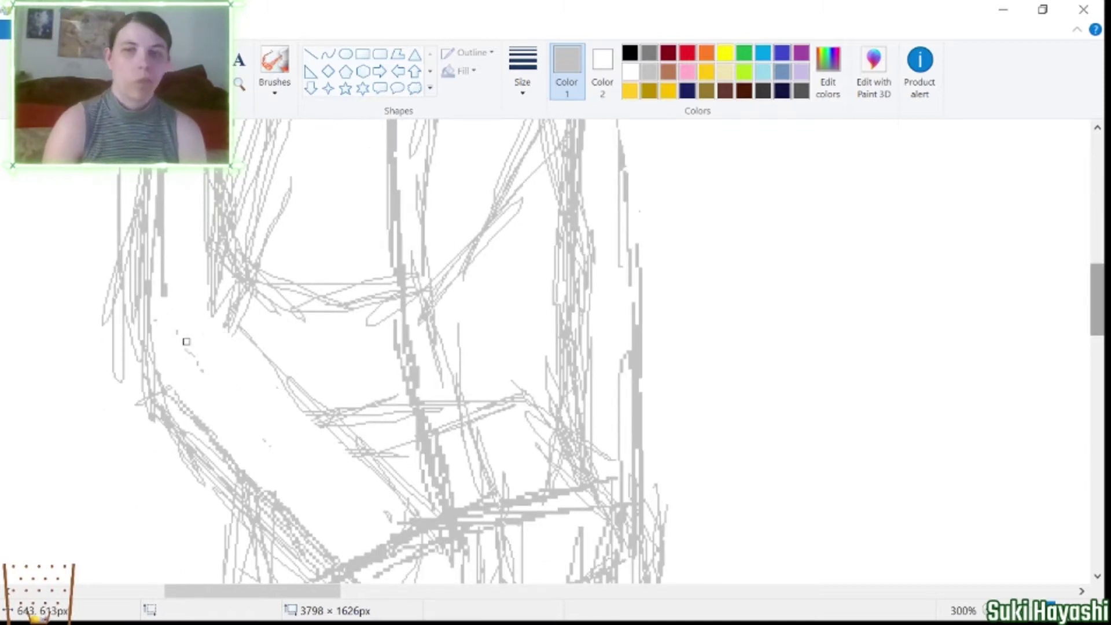
Strengthen the sketch lines along the inner edges of both sleeves.
scroll(299, 382, up, 7)
scroll(243, 312, down, 5)
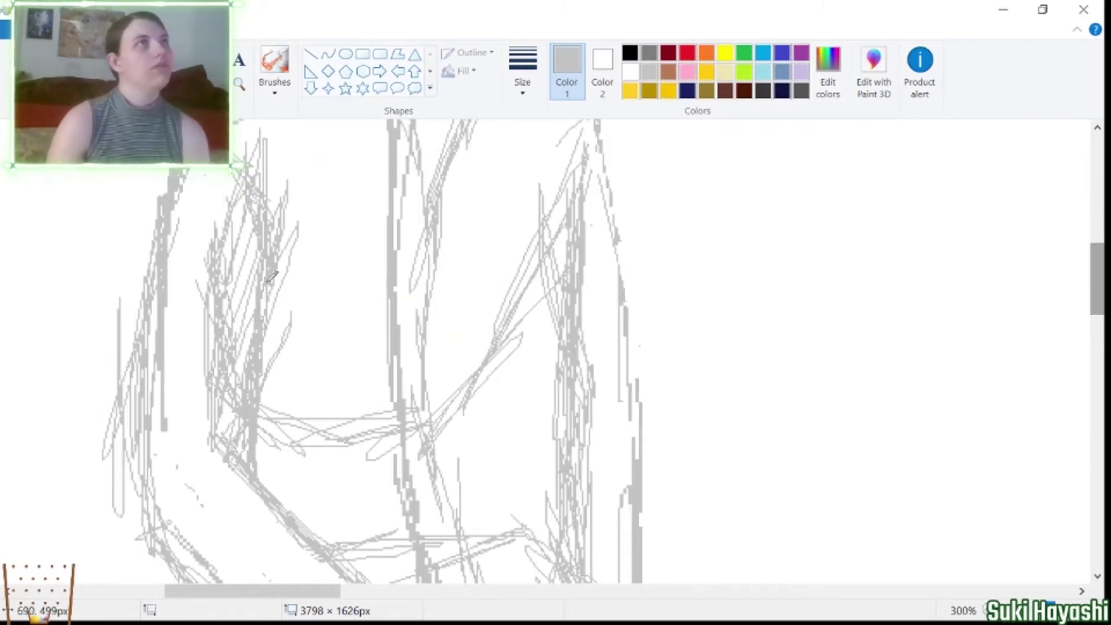
drag(234, 301, 248, 484)
drag(578, 333, 591, 521)
Erase the construction lines around the hips and sketch the rounded hand-filled pockets and the jacket hem.
drag(1096, 280, 1096, 347)
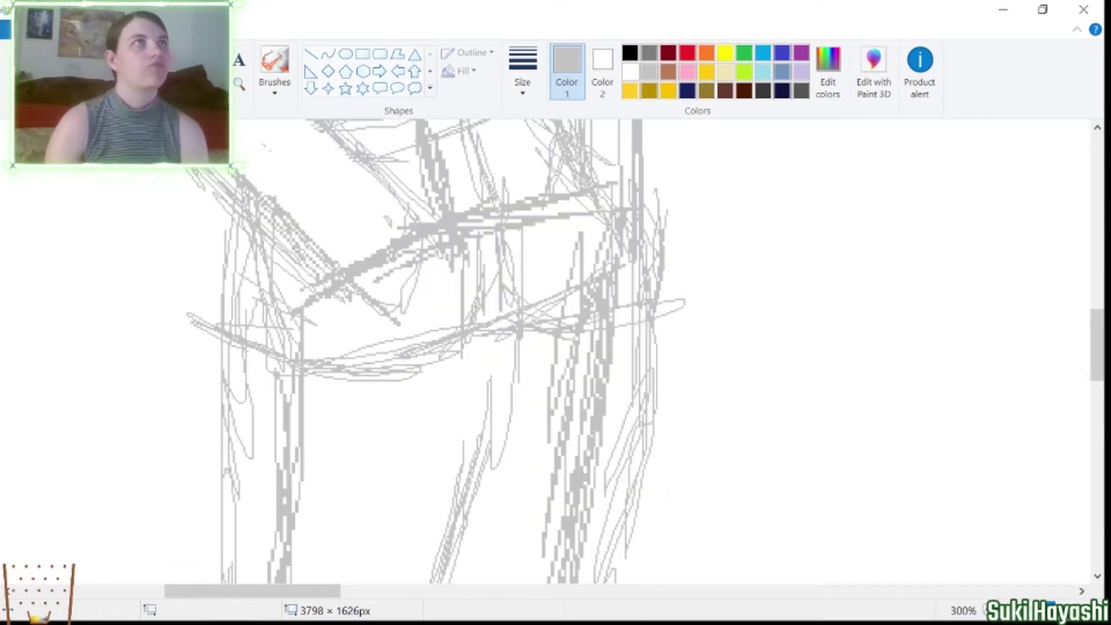
mouse_move(340, 240)
mouse_down()
mouse_move(558, 231)
mouse_move(536, 266)
mouse_move(475, 206)
mouse_move(591, 301)
mouse_up()
scroll(149, 247, down, 5)
scroll(148, 248, up, 5)
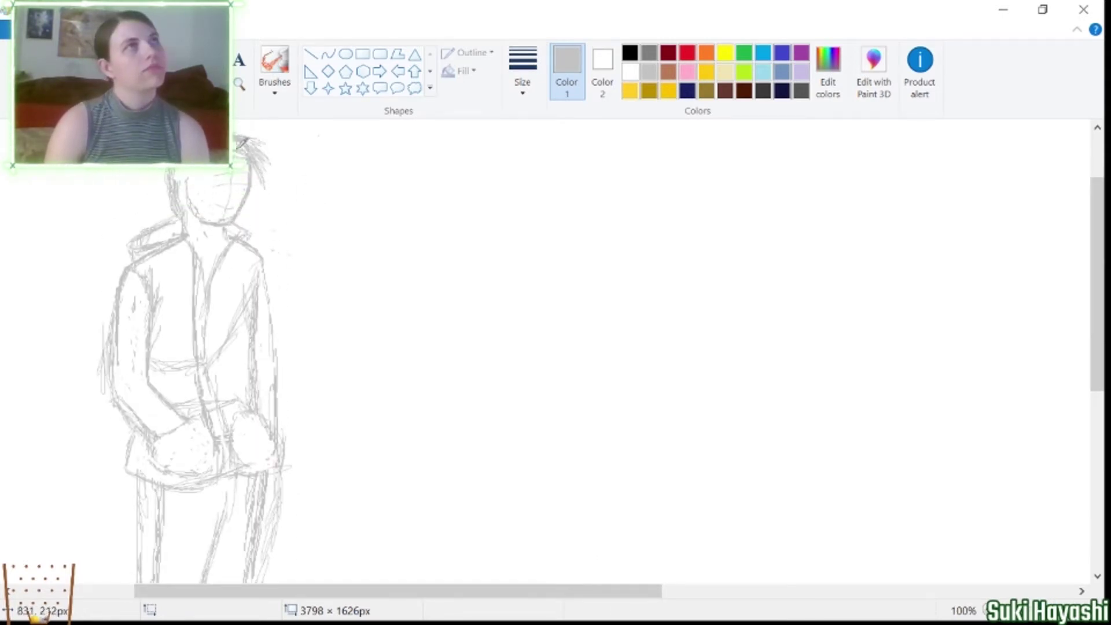
Ink the left-hand shoulder and the sleeve's outer edge with thick black curves.
scroll(1071, 331, down, 5)
scroll(1053, 276, up, 3)
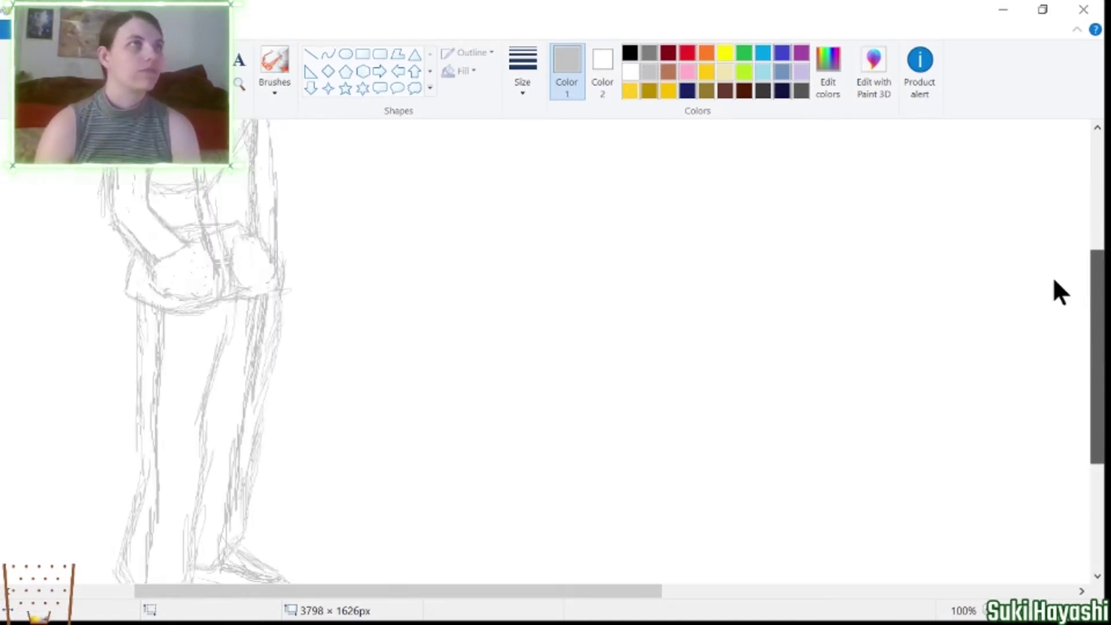
ctrl+scroll(741, 174, up, 1)
click(630, 53)
click(327, 53)
drag(454, 241, 349, 303)
scroll(330, 137, down, 3)
drag(349, 162, 322, 412)
drag(328, 304, 319, 289)
click(336, 191)
Ink the left-hand sleeve's inner edge and complete its forearm with black curves.
drag(401, 244, 392, 390)
drag(396, 315, 393, 316)
click(394, 348)
mouse_move(321, 412)
mouse_down()
mouse_move(408, 501)
mouse_move(312, 431)
mouse_up()
click(314, 431)
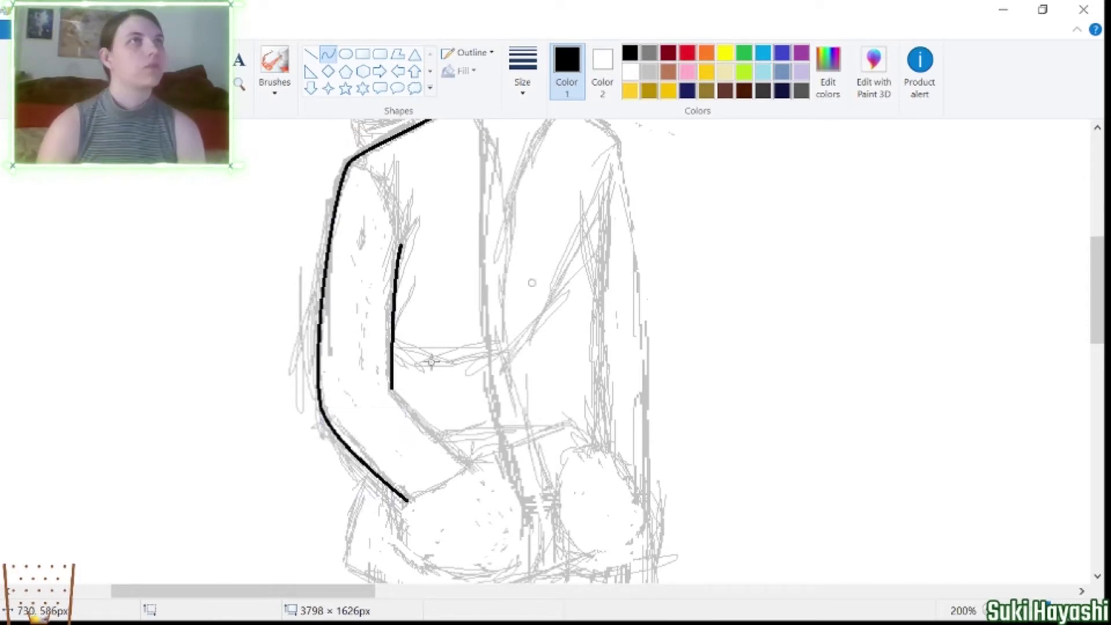
drag(406, 399, 474, 463)
Choose a thinner line and ink the left-hand sleeve's armhole seam and cuff.
drag(349, 165, 399, 247)
click(523, 75)
click(561, 131)
drag(474, 463, 405, 501)
Ink the rounded outlines of both jacket pockets with thin black curves.
drag(476, 463, 395, 555)
drag(440, 512, 520, 538)
scroll(657, 330, down, 2)
drag(582, 349, 645, 450)
drag(572, 416, 554, 405)
Ink both halves of the jacket's bottom hem as curved black lines.
mouse_move(343, 470)
mouse_down()
mouse_move(367, 370)
mouse_move(553, 475)
mouse_up()
drag(452, 486, 457, 503)
drag(552, 476, 654, 463)
drag(654, 474, 656, 496)
Ink the jacket's front opening from the hem up to the chest.
mouse_move(554, 476)
mouse_down()
mouse_move(500, 349)
mouse_move(500, 264)
mouse_up()
scroll(500, 264, up, 2)
mouse_move(502, 389)
mouse_down()
mouse_move(495, 176)
mouse_move(500, 243)
mouse_up()
scroll(498, 260, up, 2)
Ink the curved inner edges of the hood on both sides of the neck opening.
drag(497, 293, 368, 250)
mouse_move(440, 261)
mouse_down()
mouse_move(472, 207)
mouse_move(456, 225)
mouse_up()
drag(503, 378, 585, 223)
mouse_move(650, 304)
mouse_down()
mouse_move(583, 225)
mouse_move(559, 385)
mouse_move(510, 271)
mouse_up()
Ink the hood's outer edges and the second collar lines along the neckline.
mouse_move(452, 192)
mouse_down()
mouse_move(364, 286)
mouse_move(338, 218)
mouse_move(366, 281)
mouse_up()
key(ctrl+z)
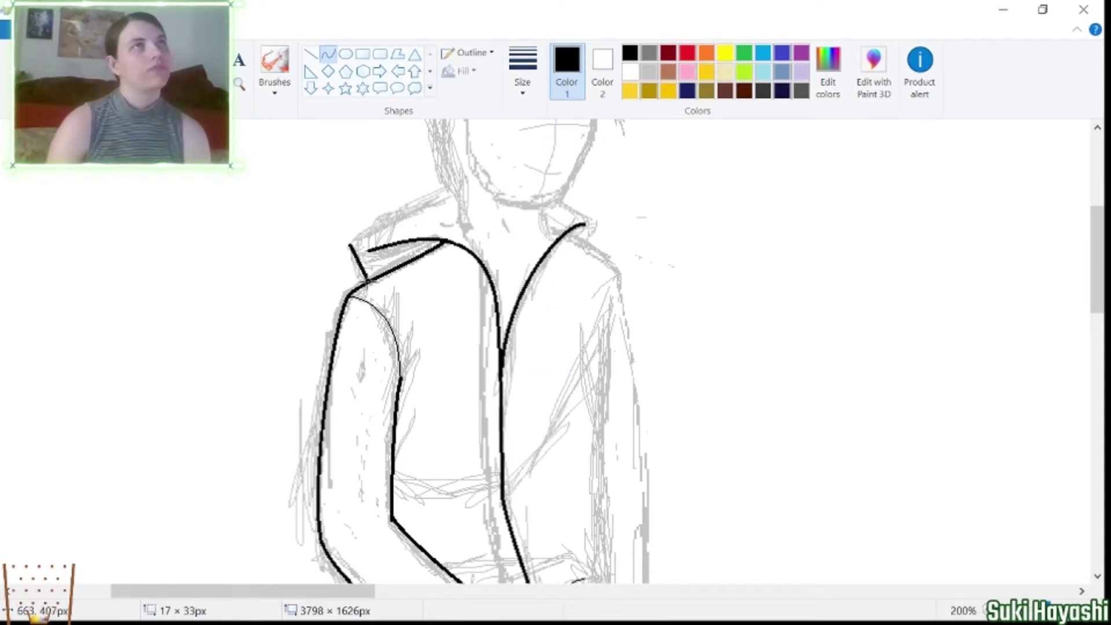
drag(541, 234, 563, 224)
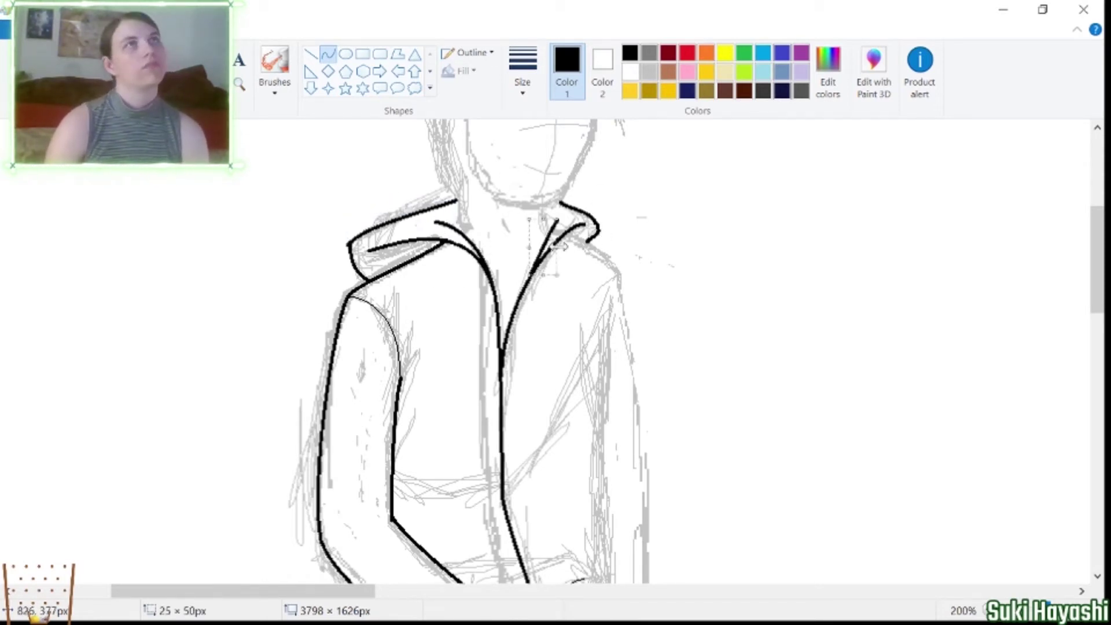
Ink the face's jaw, profile, nose and mouth with thin black curves.
scroll(547, 232, up, 2)
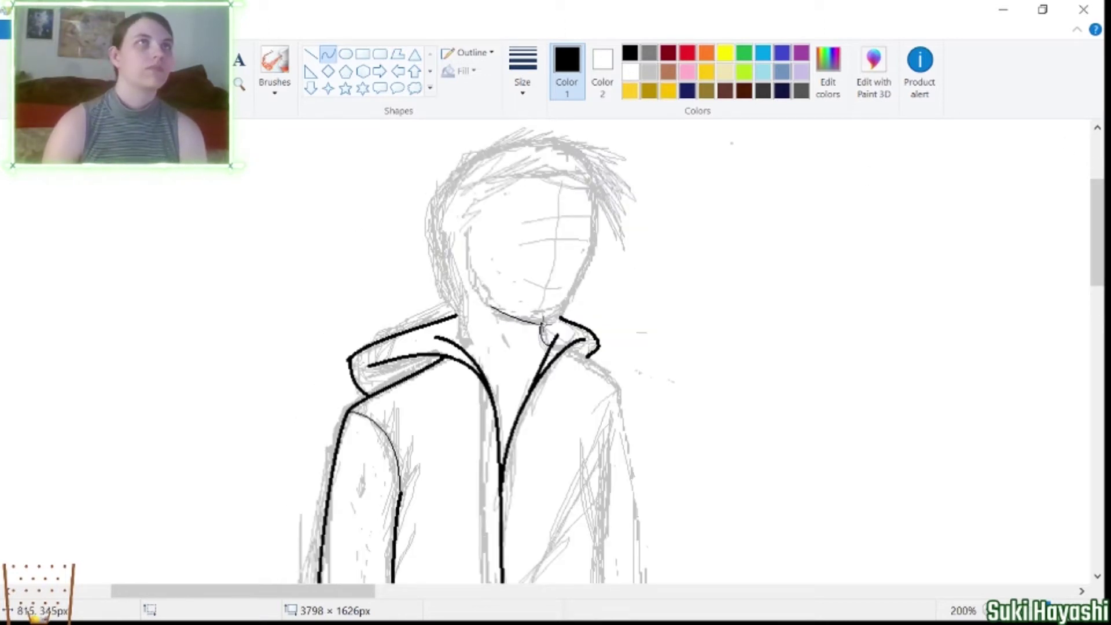
click(589, 196)
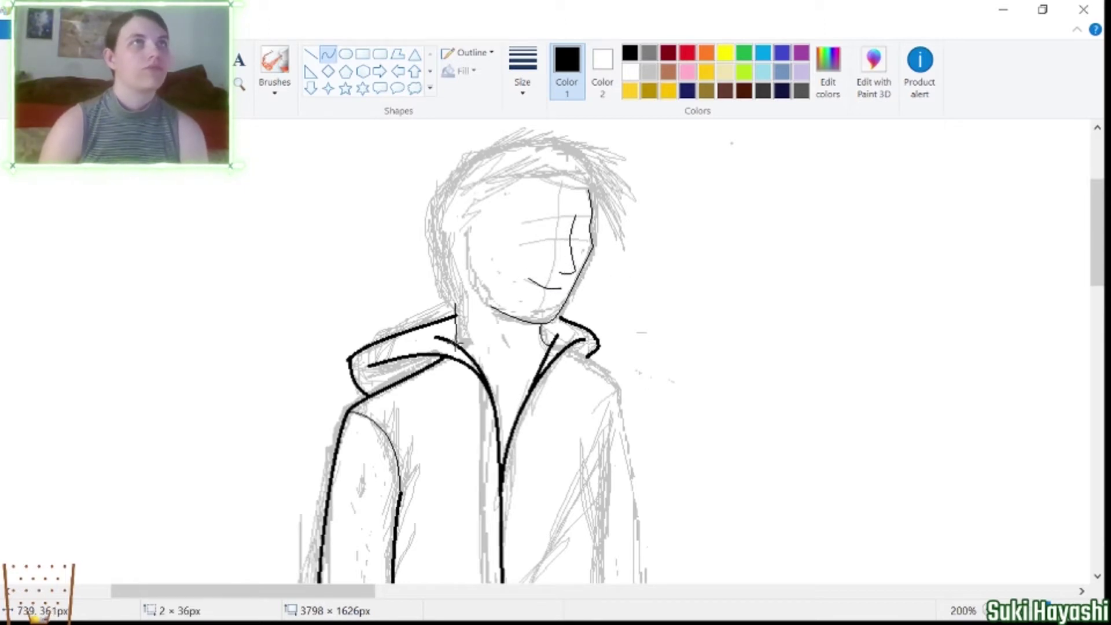
Ink the right-hand sleeve's inner edge down to the pocket.
scroll(967, 342, down, 3)
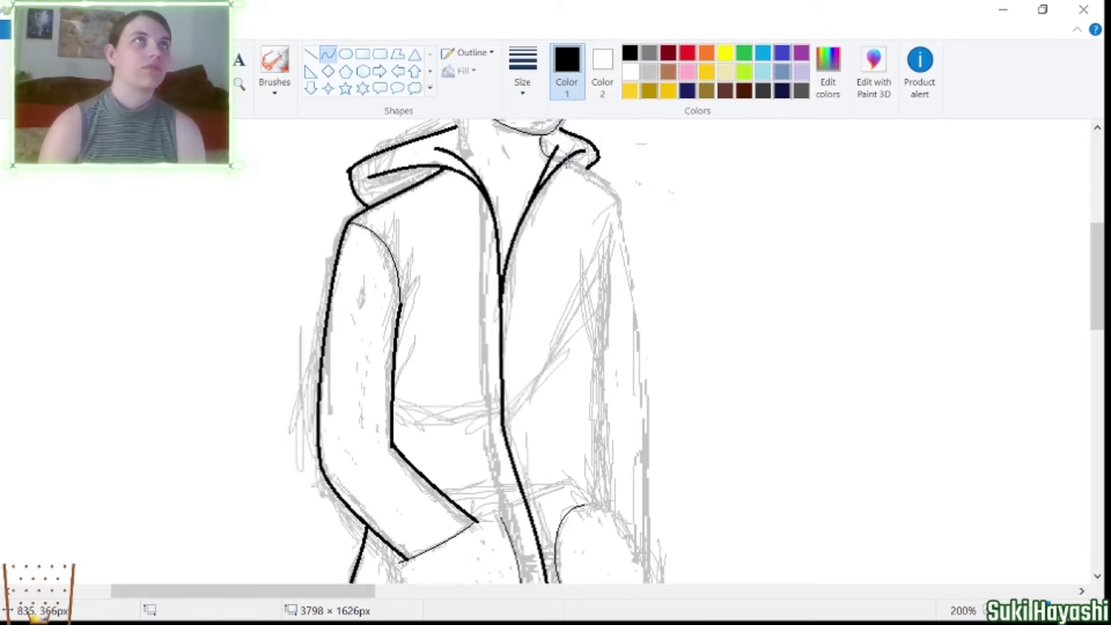
drag(607, 219, 610, 507)
scroll(1032, 280, down, 3)
drag(605, 137, 607, 312)
Ink the right-hand sleeve's outer edge from the shoulder down to the jacket hem.
scroll(610, 238, up, 2)
drag(647, 473, 622, 153)
scroll(738, 228, up, 2)
drag(622, 236, 622, 253)
scroll(622, 253, down, 3)
drag(646, 399, 654, 459)
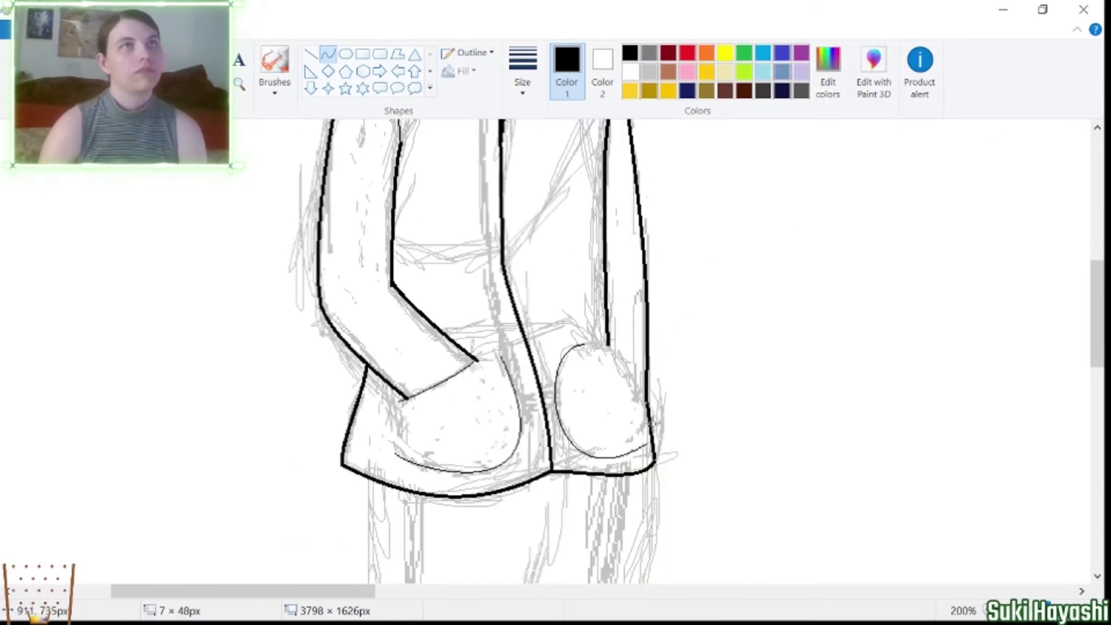
Close the right-hand pocket's outline with a thin curve beneath the sleeve.
click(239, 84)
click(606, 346)
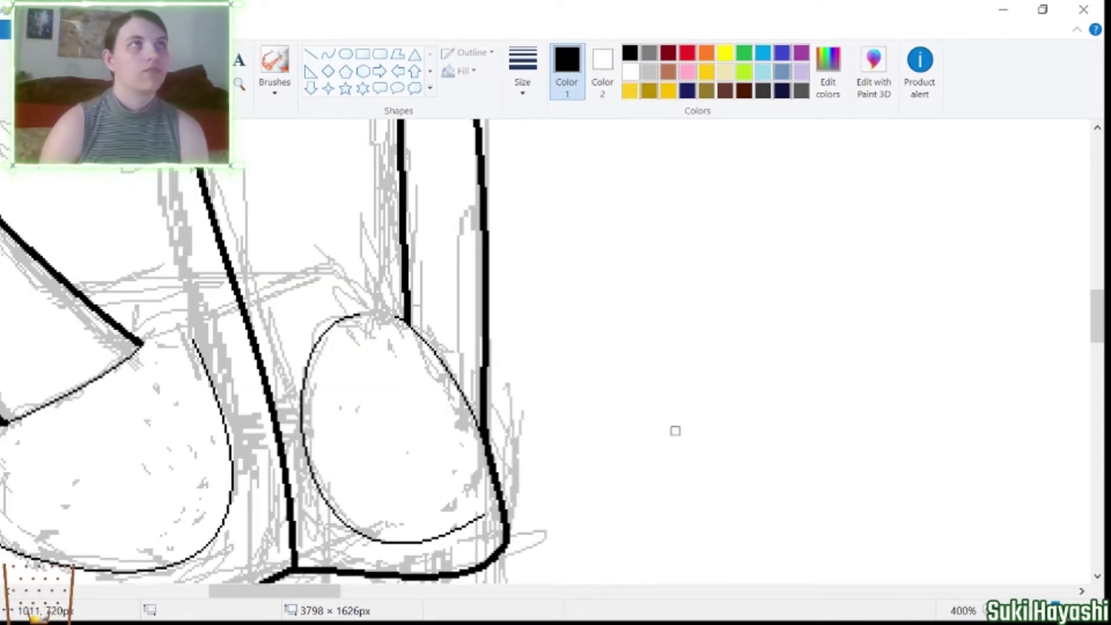
right_click(162, 376)
Draw two curved drawstrings hanging from the hood down the jacket's chest.
scroll(347, 257, up, 5)
drag(346, 268, 351, 391)
click(335, 327)
drag(292, 265, 297, 393)
click(285, 327)
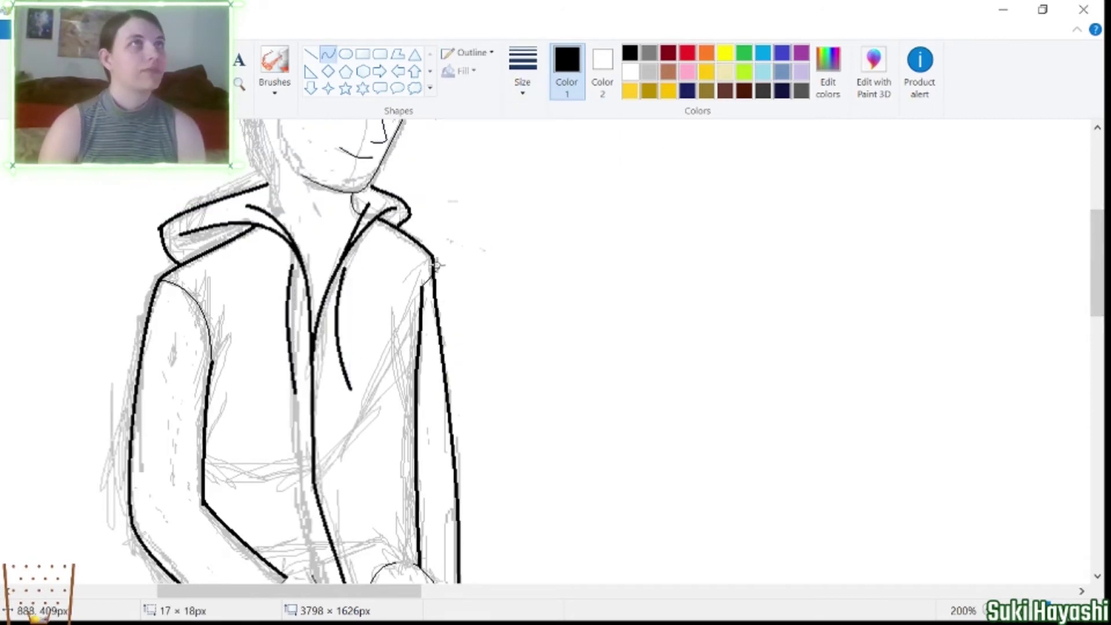
Ink the outer edges of both trouser thighs below the jacket hem.
drag(1096, 234, 1097, 364)
drag(176, 136, 196, 494)
click(174, 324)
drag(466, 124, 408, 423)
click(460, 272)
Ink the right-hand trouser leg's bottom hem and the outer edge of its lower leg.
drag(1097, 392, 1096, 430)
click(324, 524)
mouse_move(396, 444)
mouse_down()
mouse_move(292, 509)
mouse_move(434, 188)
mouse_up()
click(428, 347)
click(432, 197)
Ink the left-hand trouser leg's curved bottom hem and the outer edge of its lower leg.
drag(129, 548, 286, 548)
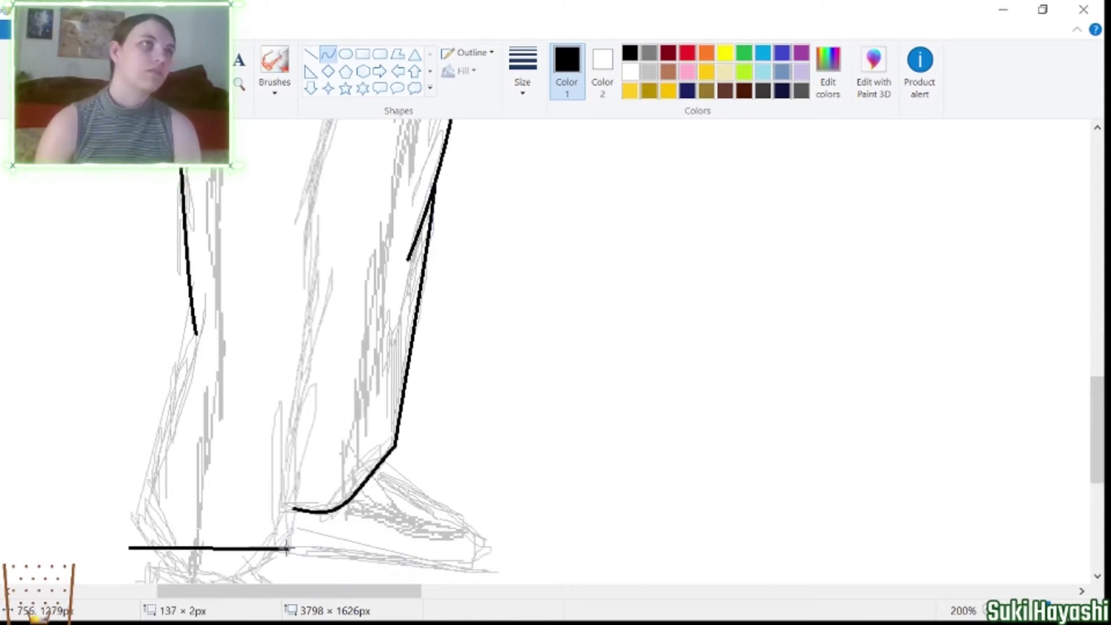
drag(208, 550, 208, 575)
click(208, 573)
drag(130, 547, 188, 278)
drag(160, 405, 150, 408)
click(154, 408)
Ink the left-hand trouser leg's inner edge from the hem up to the upper thigh.
drag(286, 547, 315, 264)
mouse_move(316, 347)
mouse_down()
mouse_move(328, 302)
mouse_move(316, 327)
mouse_up()
scroll(324, 324, up, 5)
drag(321, 481, 373, 288)
drag(302, 378, 330, 397)
click(324, 405)
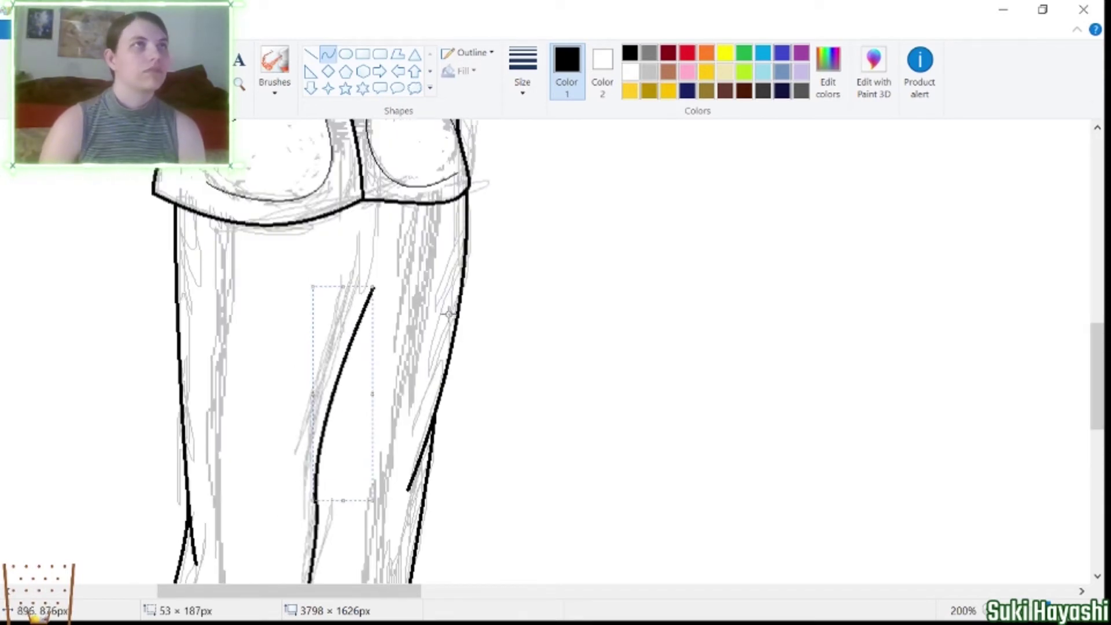
Ink the left-hand shoe's heel, sole and rounded toe with black curves.
scroll(348, 405, down, 1)
click(239, 84)
click(243, 440)
click(328, 54)
drag(130, 312, 146, 418)
mouse_move(125, 371)
mouse_down()
mouse_move(120, 394)
mouse_move(453, 485)
mouse_up()
click(121, 399)
drag(347, 463, 399, 570)
Ink the left-hand shoe's upper edge and the seam beside its lacing area.
drag(289, 322, 454, 484)
drag(371, 403, 399, 382)
drag(202, 333, 374, 451)
Set the line thickness and ink the right-hand shoe's sole, upper edge and lacing seam.
click(523, 81)
click(556, 121)
drag(347, 237, 641, 330)
drag(439, 263, 370, 313)
click(370, 312)
drag(641, 330, 486, 167)
mouse_move(567, 249)
mouse_down()
mouse_move(741, 255)
mouse_move(739, 231)
mouse_move(741, 255)
mouse_up()
drag(535, 241, 561, 277)
Add a thin curved sole line along the lower edge of each shoe.
mouse_move(351, 246)
mouse_down()
mouse_move(437, 294)
mouse_move(650, 313)
mouse_up()
drag(559, 324, 492, 306)
drag(125, 379, 443, 505)
drag(347, 480, 404, 542)
Draw crisscrossing laces on both shoes with thin straight lines.
click(311, 53)
drag(399, 414, 340, 444)
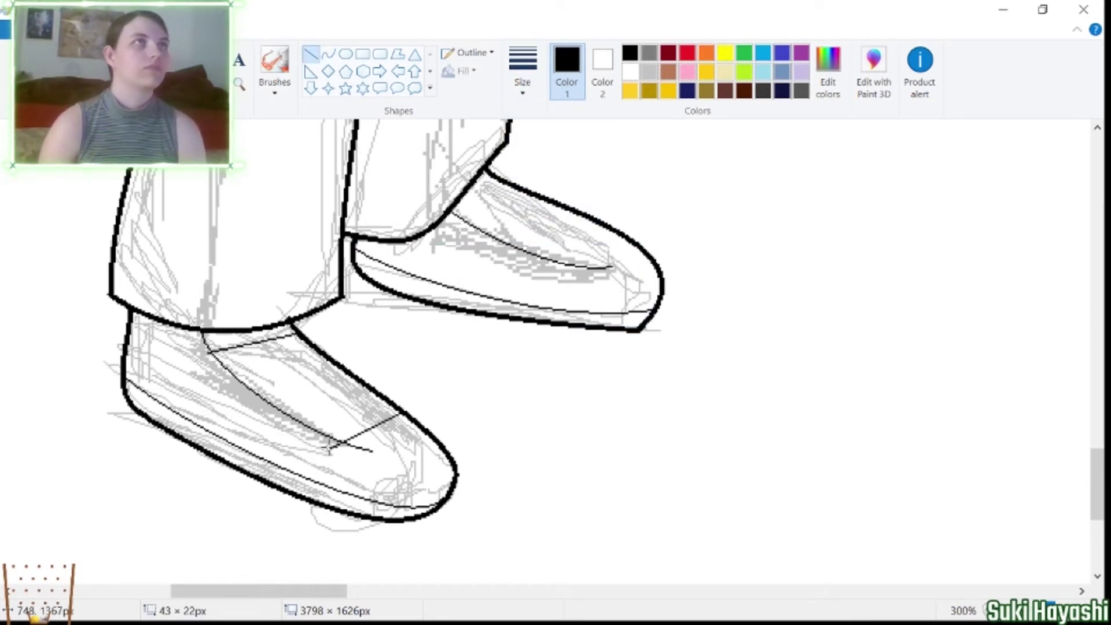
drag(230, 381, 327, 364)
drag(327, 363, 307, 436)
drag(384, 399, 278, 420)
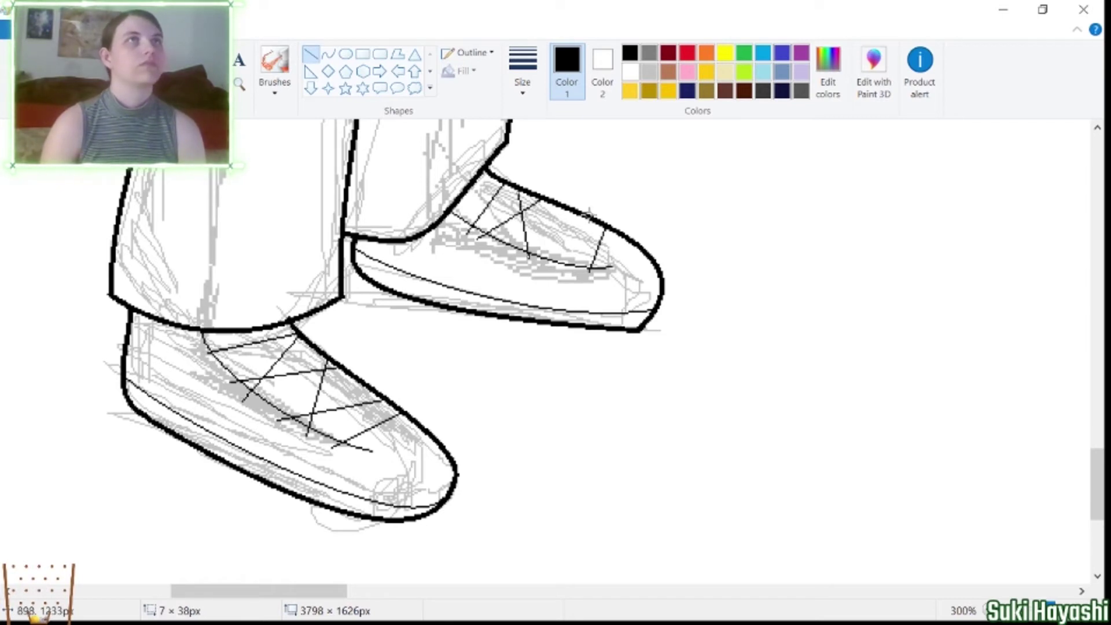
drag(578, 219, 538, 263)
Ink the ear's rounded outer outline, lobe and inner fold with thin black curves.
scroll(771, 359, down, 2)
drag(1083, 372, 1084, 232)
click(239, 84)
click(189, 278)
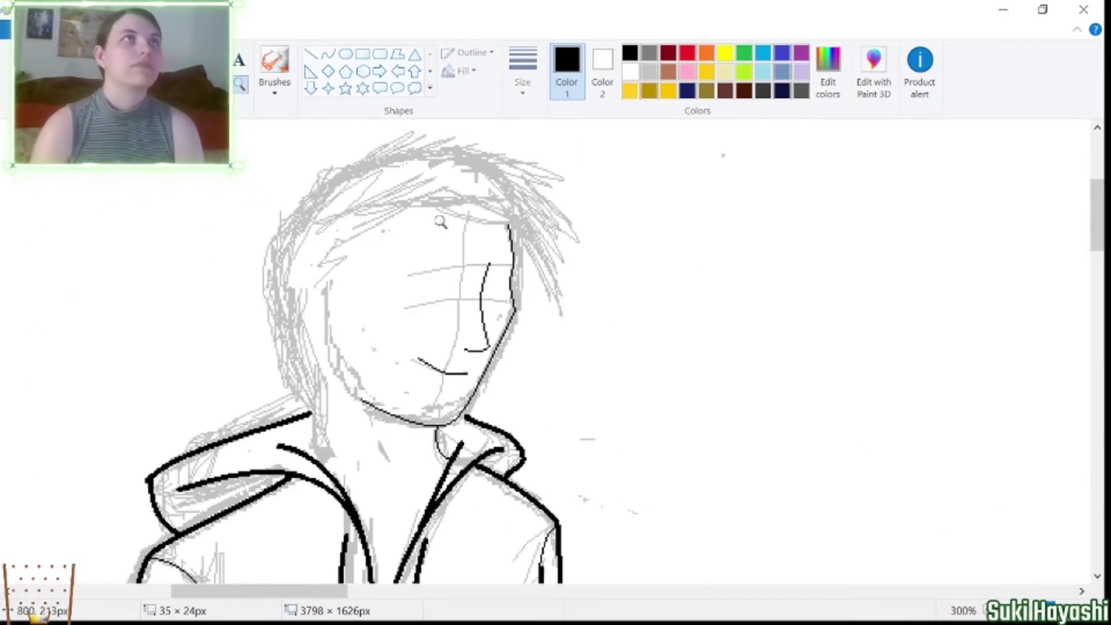
click(308, 131)
click(328, 54)
drag(489, 204, 480, 302)
drag(484, 255, 391, 162)
key(ctrl+z)
drag(492, 202, 486, 279)
drag(458, 243, 496, 161)
drag(463, 277, 469, 290)
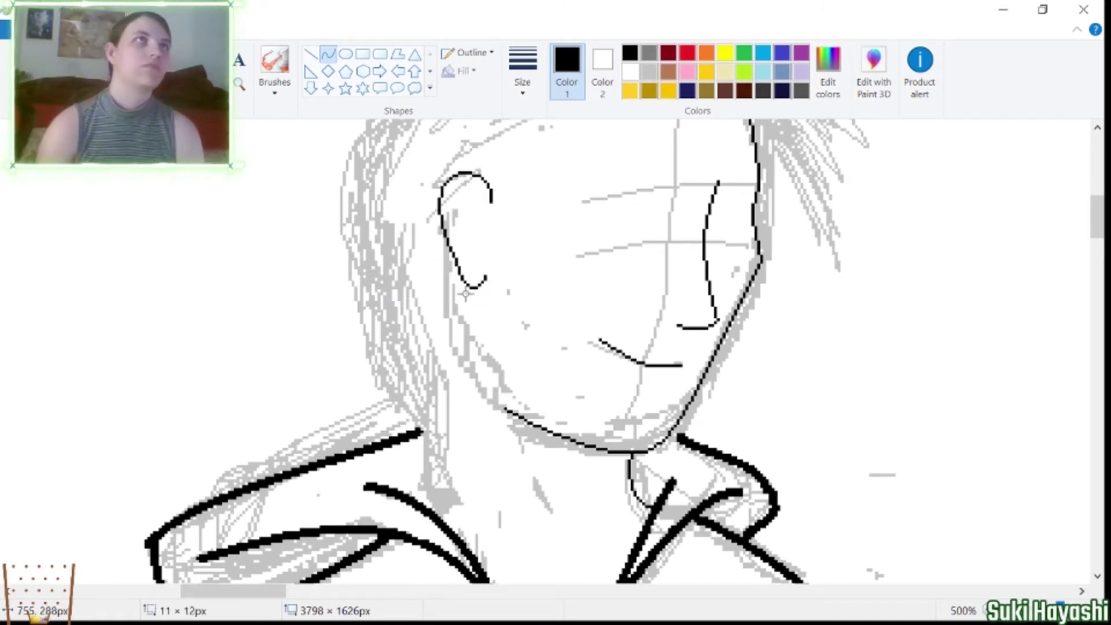
drag(484, 203, 485, 255)
Ink the narrow lock of hair hanging below the ear down to the hood with thin freehand lines.
click(206, 59)
mouse_move(422, 437)
mouse_down()
mouse_move(429, 457)
mouse_move(460, 360)
mouse_move(453, 340)
mouse_up()
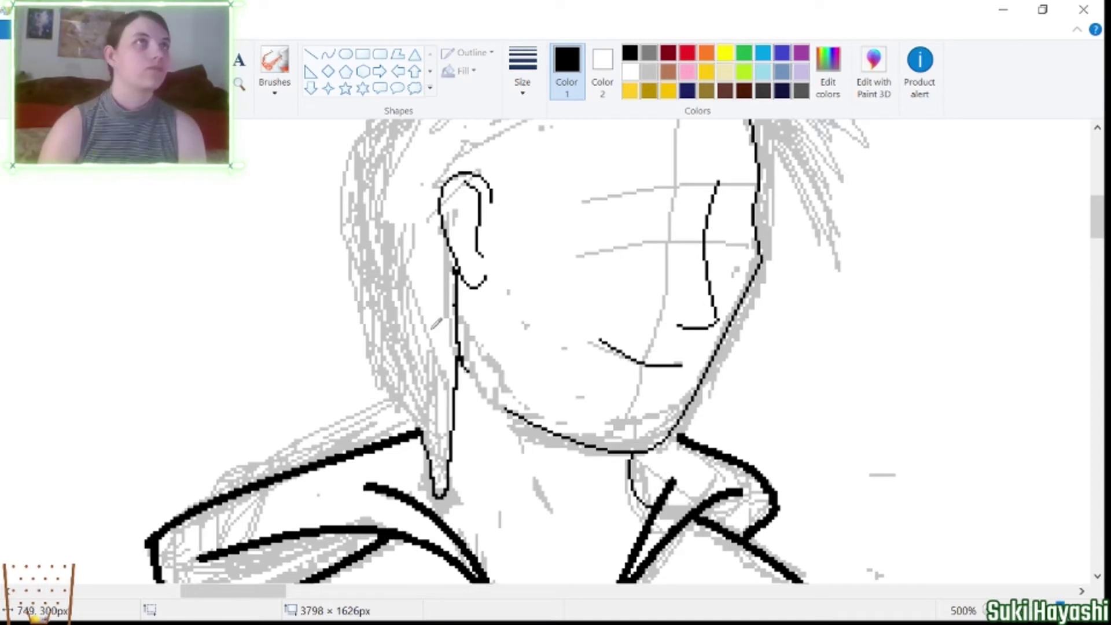
click(328, 54)
drag(372, 123, 421, 430)
drag(393, 271, 354, 278)
click(1098, 129)
drag(370, 237, 460, 107)
key(Escape)
scroll(764, 187, up, 2)
scroll(763, 186, down, 2)
drag(425, 558, 491, 148)
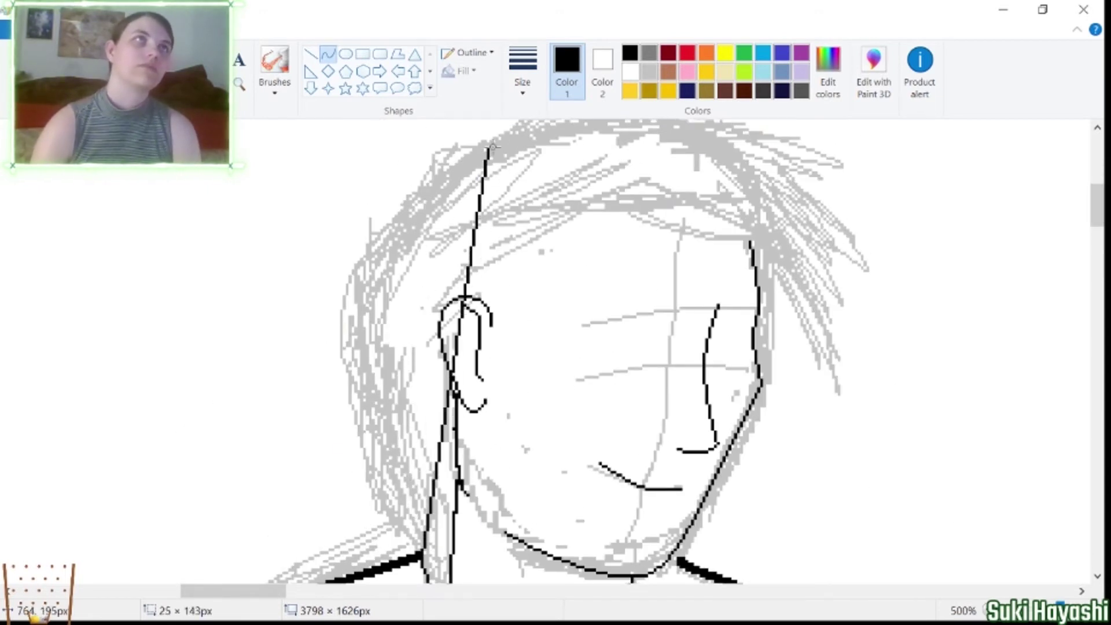
key(Escape)
Ink the curved back outline of the hair and the hairline running from the ear across the forehead.
mouse_move(426, 559)
mouse_down()
mouse_move(366, 283)
mouse_move(504, 136)
mouse_up()
drag(434, 211, 347, 181)
drag(486, 301, 678, 201)
drag(579, 249, 521, 214)
drag(625, 214, 789, 218)
Ink the pointed fringe strands hanging beside the forehead with thin curves.
drag(711, 221, 813, 370)
drag(794, 271, 781, 290)
drag(792, 224, 839, 400)
drag(810, 290, 835, 327)
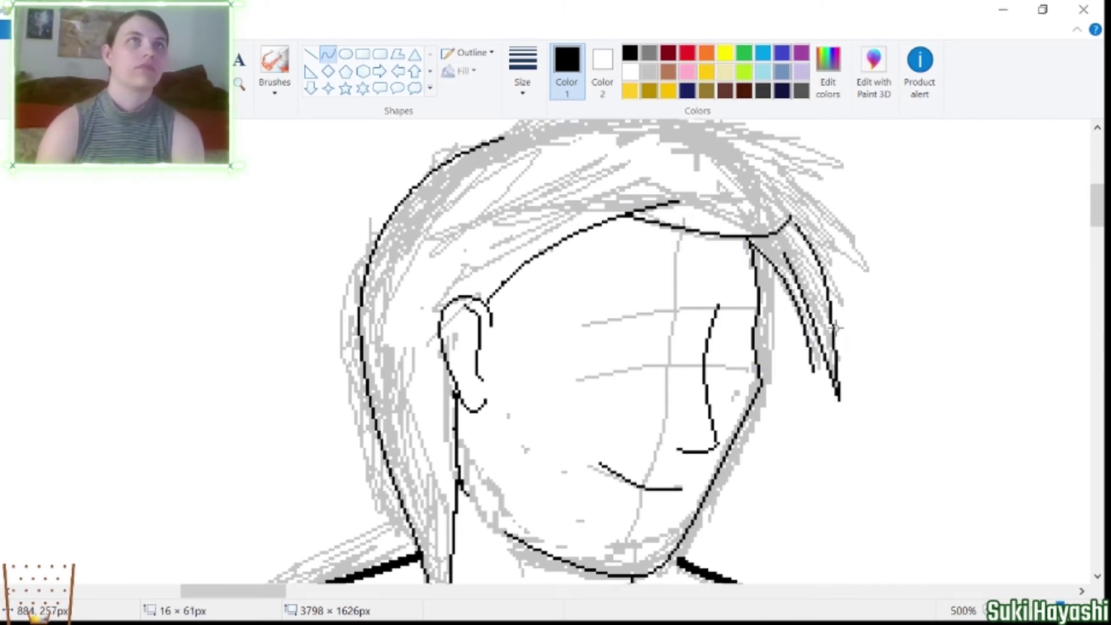
drag(755, 149, 866, 266)
mouse_move(816, 217)
mouse_down()
mouse_move(806, 214)
mouse_move(841, 341)
mouse_up()
drag(833, 301, 862, 312)
scroll(839, 347, up, 3)
drag(821, 434, 810, 515)
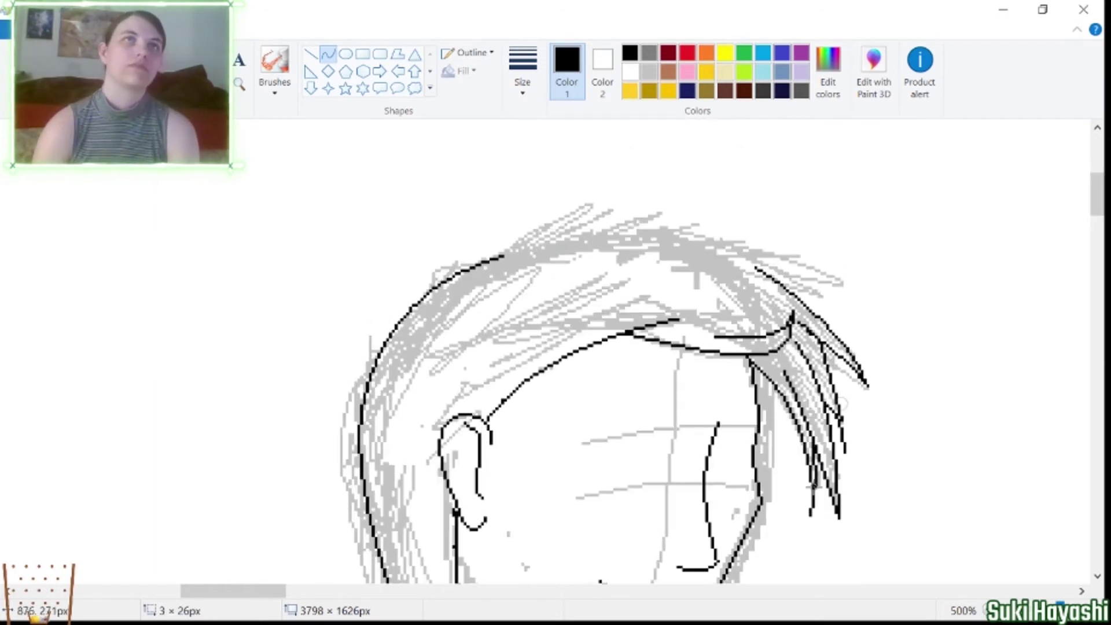
Ink the spiky tufts along the top of the hair, undoing the last stray curve.
mouse_move(545, 247)
mouse_down()
mouse_move(651, 215)
mouse_move(669, 191)
mouse_move(764, 206)
mouse_move(675, 237)
mouse_move(860, 292)
mouse_up()
drag(663, 318, 712, 351)
key(ctrl+z)
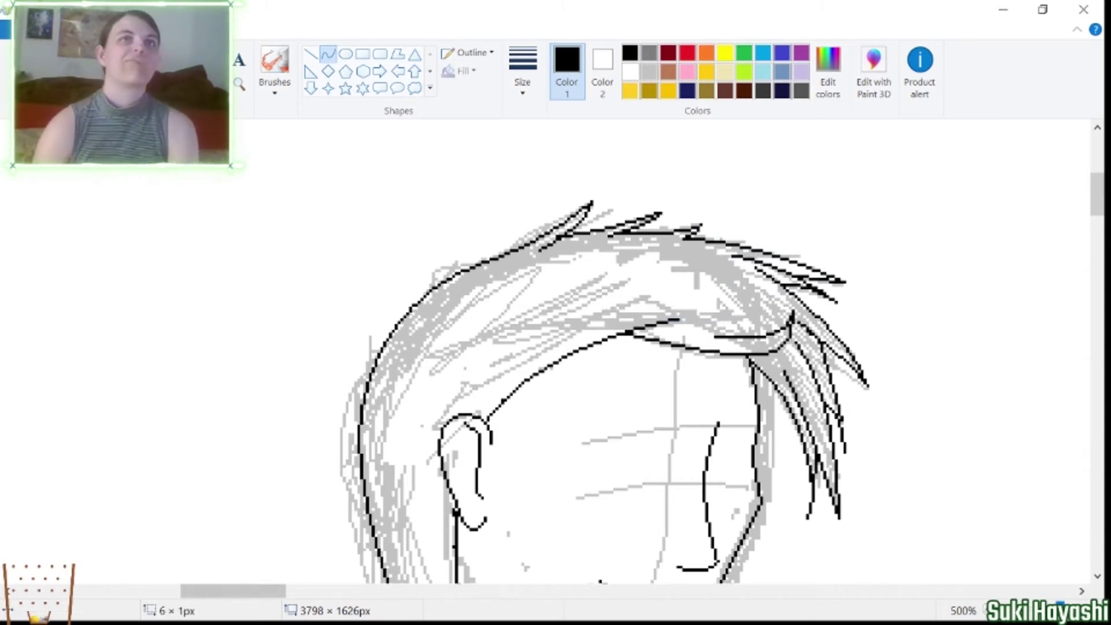
Ink the outlines of both eyes and the eyelid creases above them.
scroll(310, 223, up, 3)
mouse_move(453, 282)
mouse_down()
mouse_move(558, 301)
mouse_move(535, 346)
mouse_move(524, 333)
mouse_up()
mouse_move(492, 268)
mouse_down()
mouse_move(556, 275)
mouse_move(524, 265)
mouse_up()
click(549, 272)
mouse_move(640, 312)
mouse_down()
mouse_move(697, 295)
mouse_move(666, 339)
mouse_move(682, 347)
mouse_up()
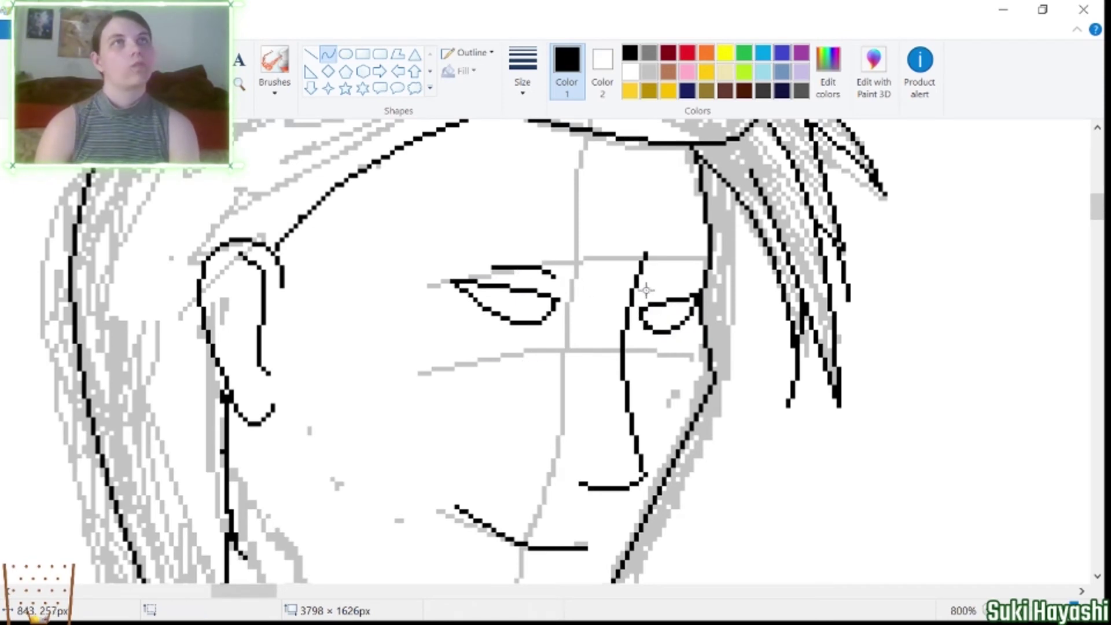
drag(644, 292, 689, 272)
Ink both eyebrows and add the irises and pupils to the eyes.
drag(581, 239, 438, 194)
drag(654, 243, 702, 204)
mouse_move(578, 237)
mouse_down()
mouse_move(446, 197)
mouse_move(503, 194)
mouse_up()
drag(654, 241, 671, 211)
click(213, 59)
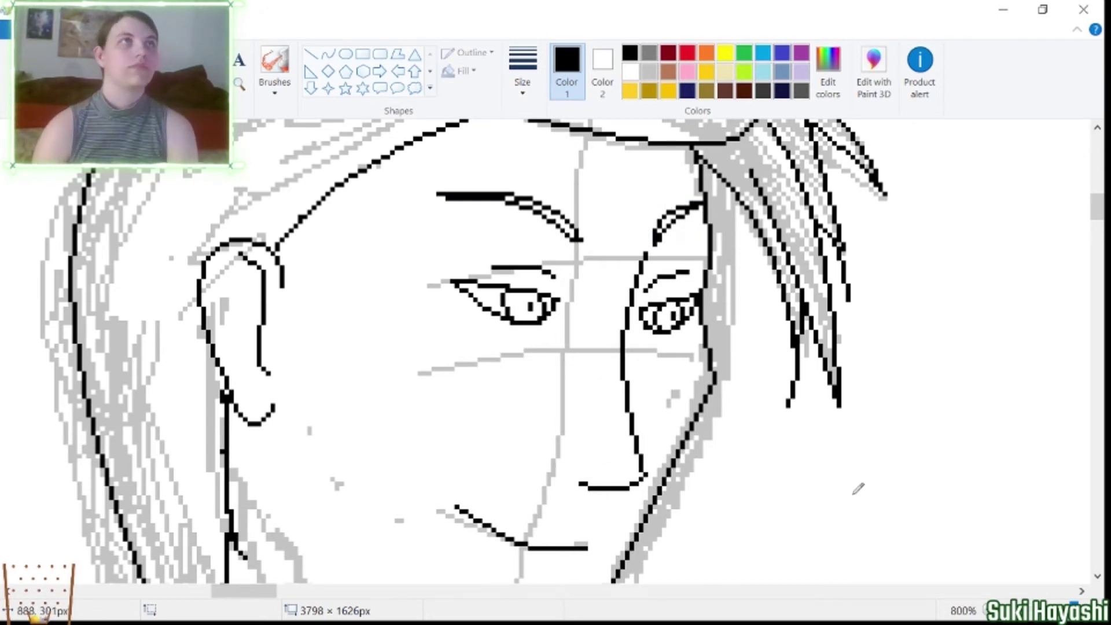
Remove the light grey sketch lines from the whole drawing, keeping the black line art.
scroll(858, 488, down, 8)
key(ctrl+a)
click(109, 93)
click(148, 247)
drag(177, 143, 377, 193)
key(ctrl+z)
scroll(561, 377, up, 3)
scroll(1002, 510, down, 1)
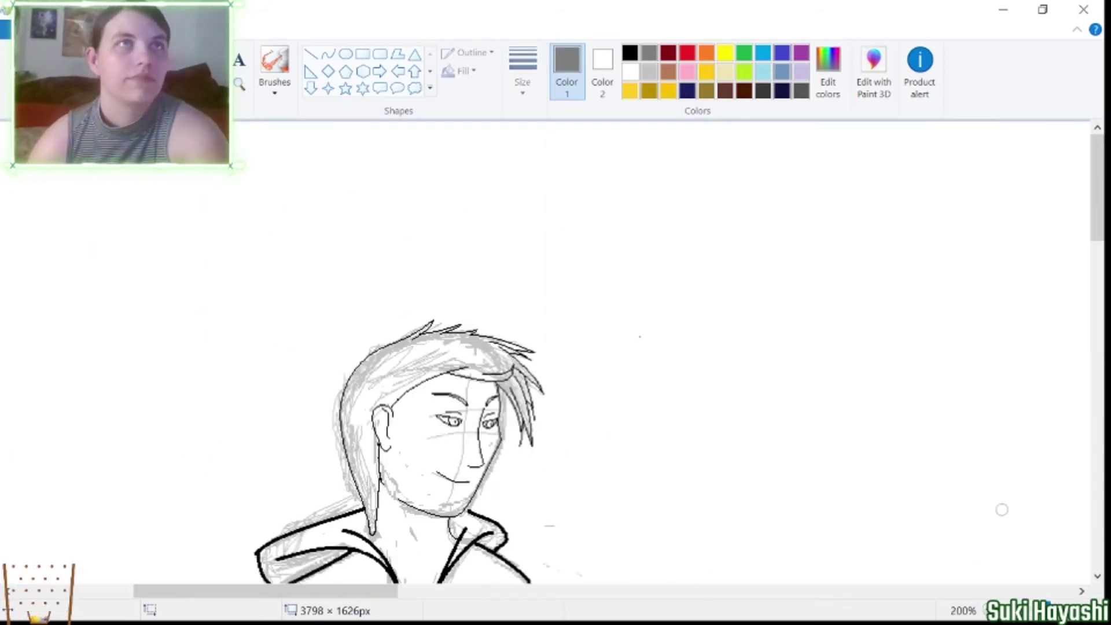
scroll(1002, 510, down, 3)
Fill the jacket's body and sleeves with dark grey, undoing the fill that lands outside the figure.
click(602, 69)
click(730, 88)
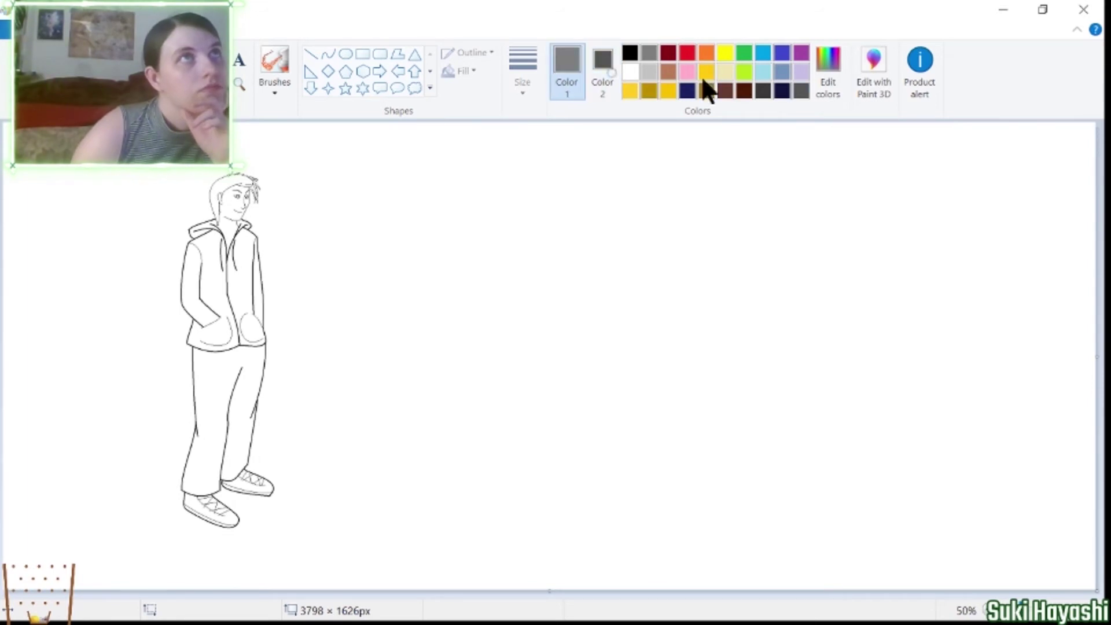
click(209, 249)
click(208, 289)
click(249, 289)
click(278, 232)
key(ctrl+z)
Mix a dark green and fill the trousers with it.
click(827, 70)
click(390, 434)
click(226, 405)
Mix two dark purple shades and fill the uppers and the slightly lighter soles of both shoes.
click(828, 70)
click(389, 434)
click(211, 509)
click(255, 486)
click(819, 67)
click(390, 434)
click(212, 512)
click(254, 488)
Mix a light purple and fill the left-hand shoe's lacing area with it.
click(821, 70)
click(389, 434)
click(207, 499)
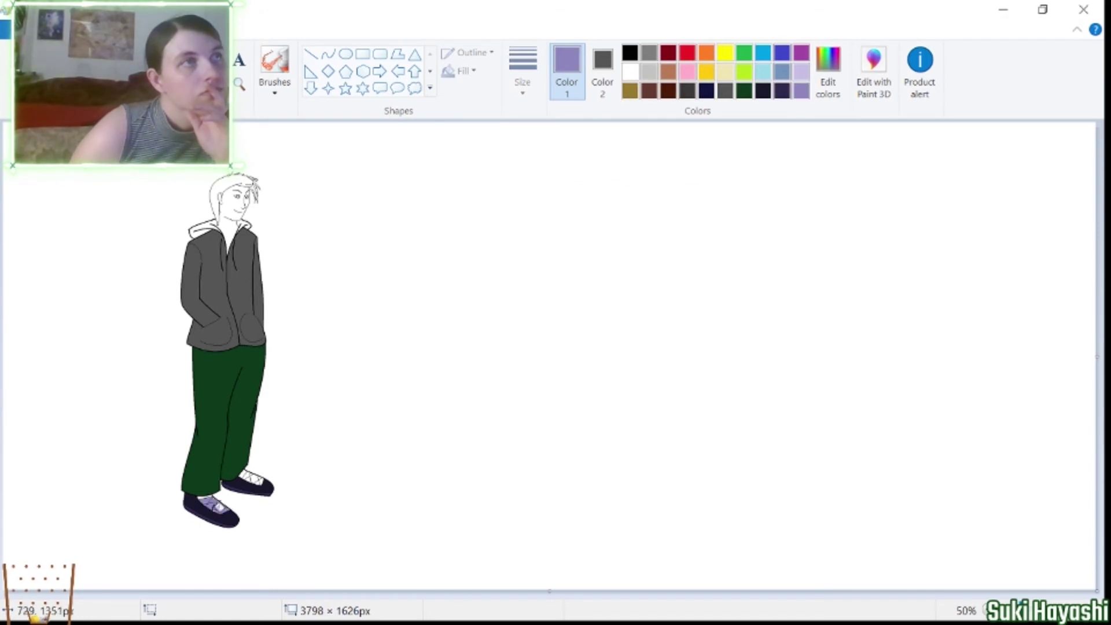
Mix a medium purple and fill every section between the laces on both shoes.
click(239, 84)
click(324, 454)
click(324, 454)
click(828, 69)
click(422, 436)
click(231, 446)
click(260, 458)
click(280, 488)
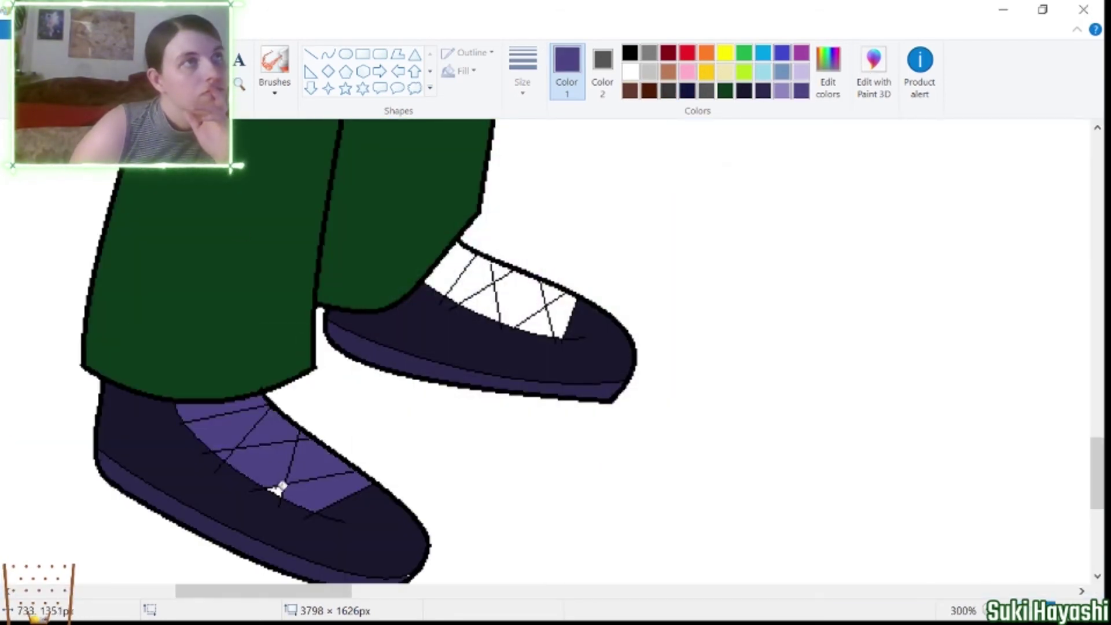
click(451, 271)
click(492, 298)
click(535, 315)
click(564, 315)
Touch up the black lines where the hood meets the head and fill both sides of the hood with dark grey.
scroll(953, 444, up, 10)
click(629, 52)
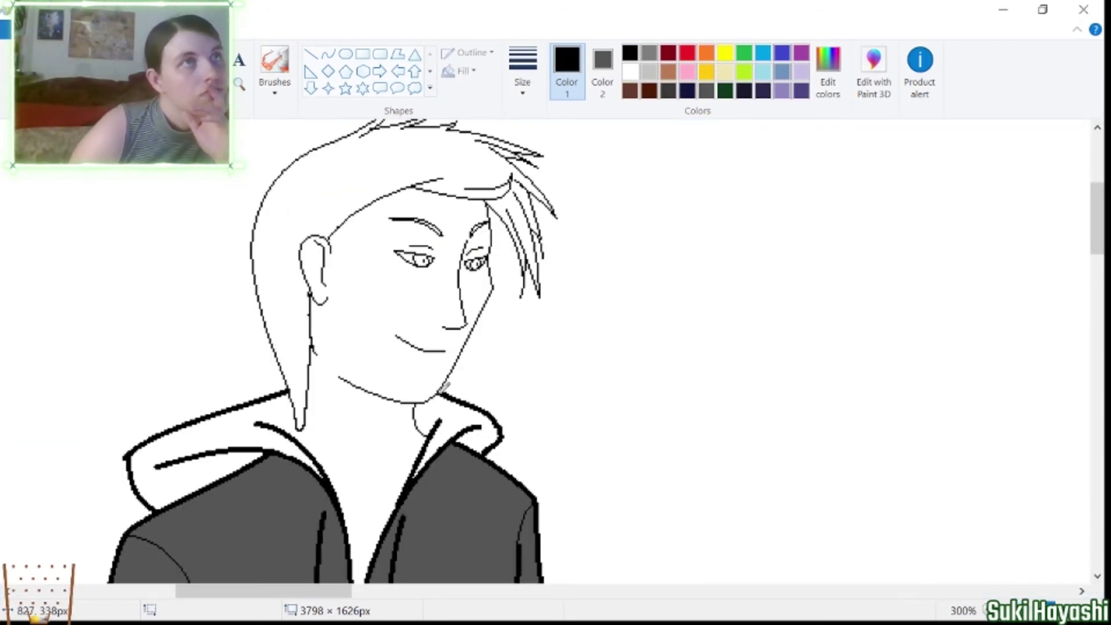
click(669, 91)
click(203, 463)
click(463, 428)
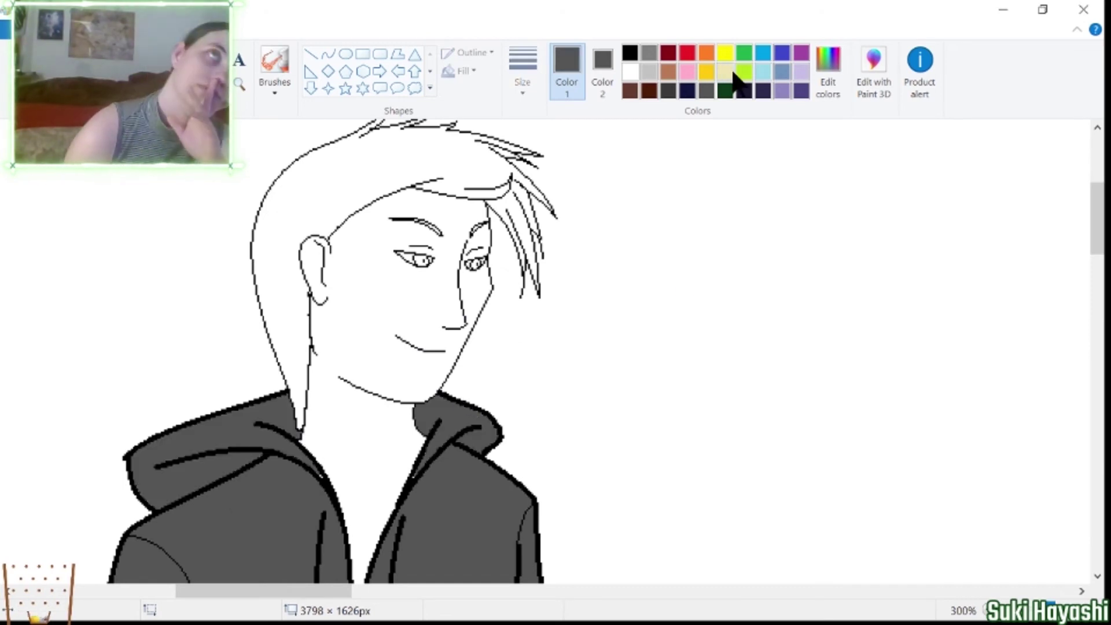
Mix a pale cream colour and fill the face with it.
click(828, 69)
click(737, 219)
click(384, 434)
click(405, 301)
Mix a peach skin colour of red 255, green 225, blue 193 and fill the face and neck.
click(827, 70)
click(570, 197)
click(737, 217)
click(393, 436)
click(405, 301)
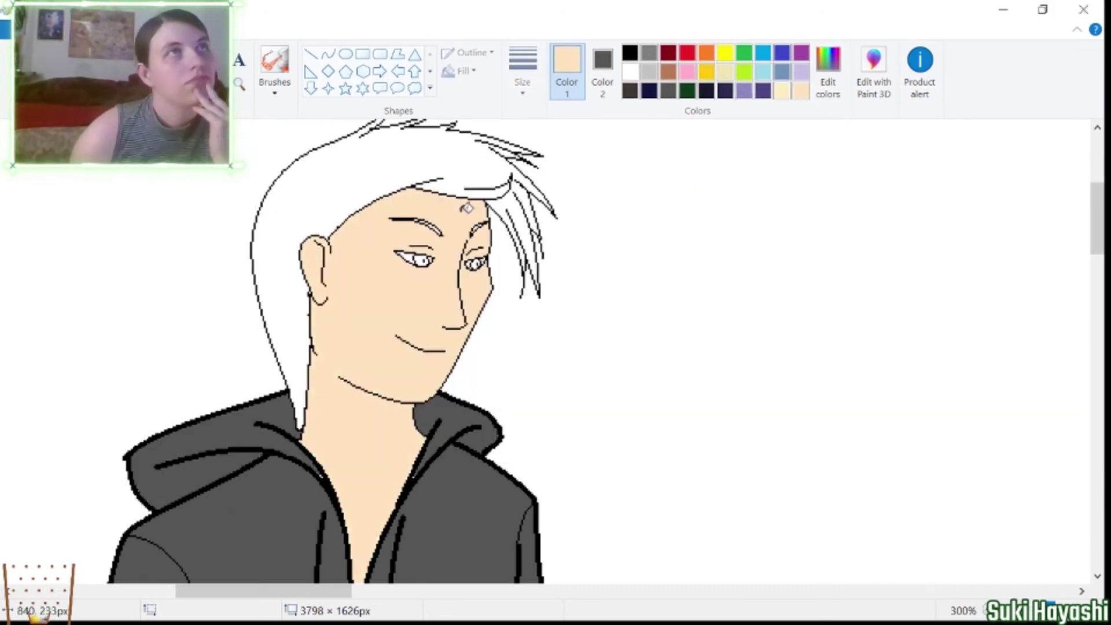
Mix a muted medium brown and fill the hair with it.
click(827, 70)
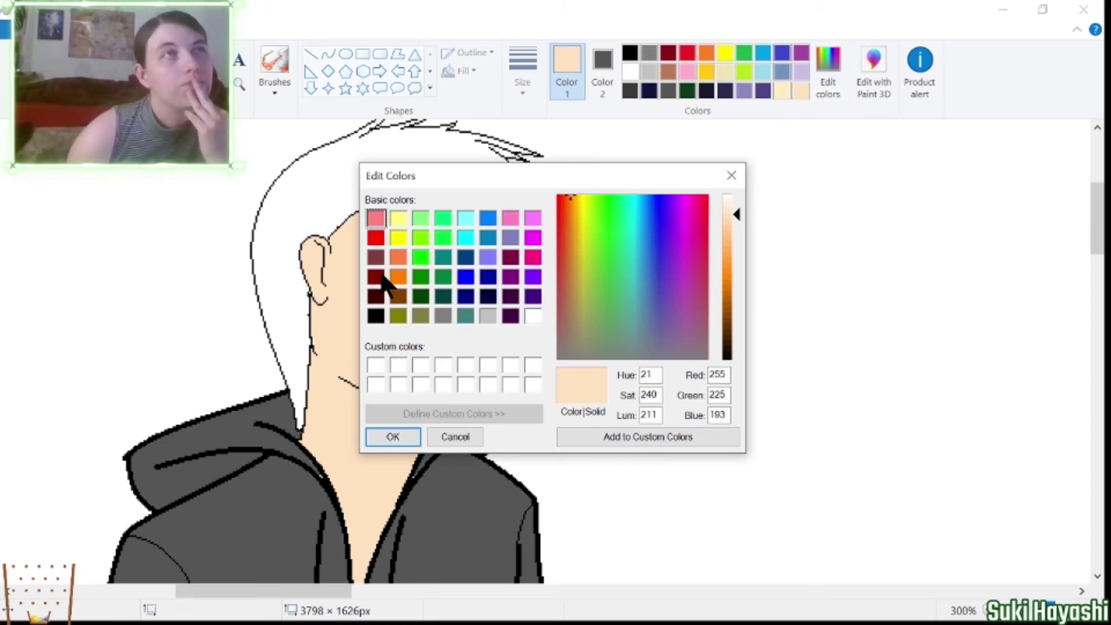
click(571, 310)
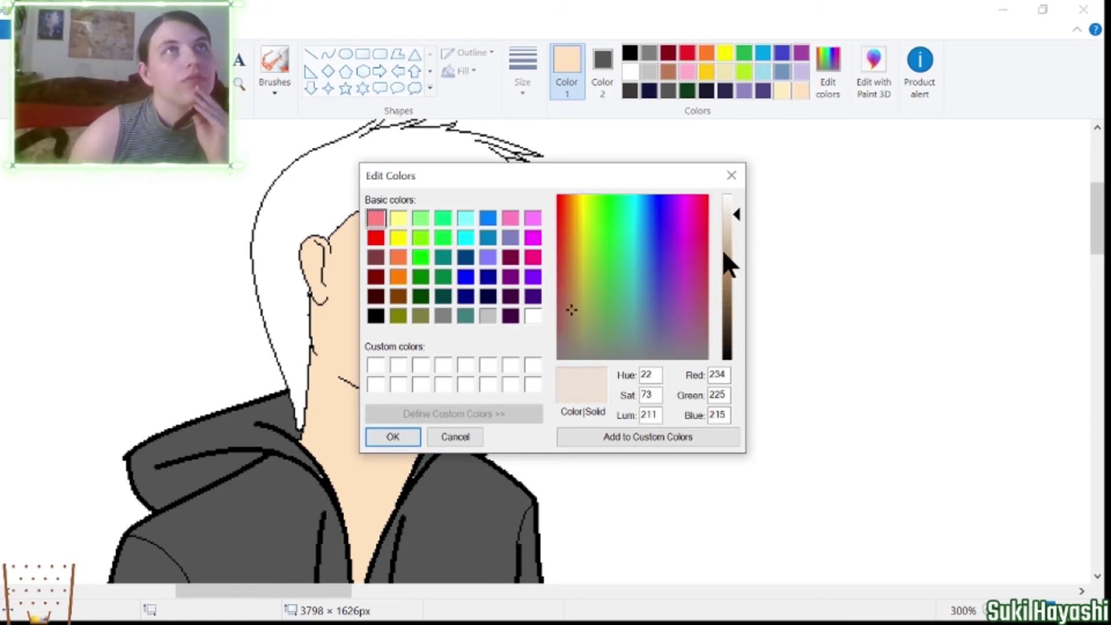
click(733, 263)
click(418, 435)
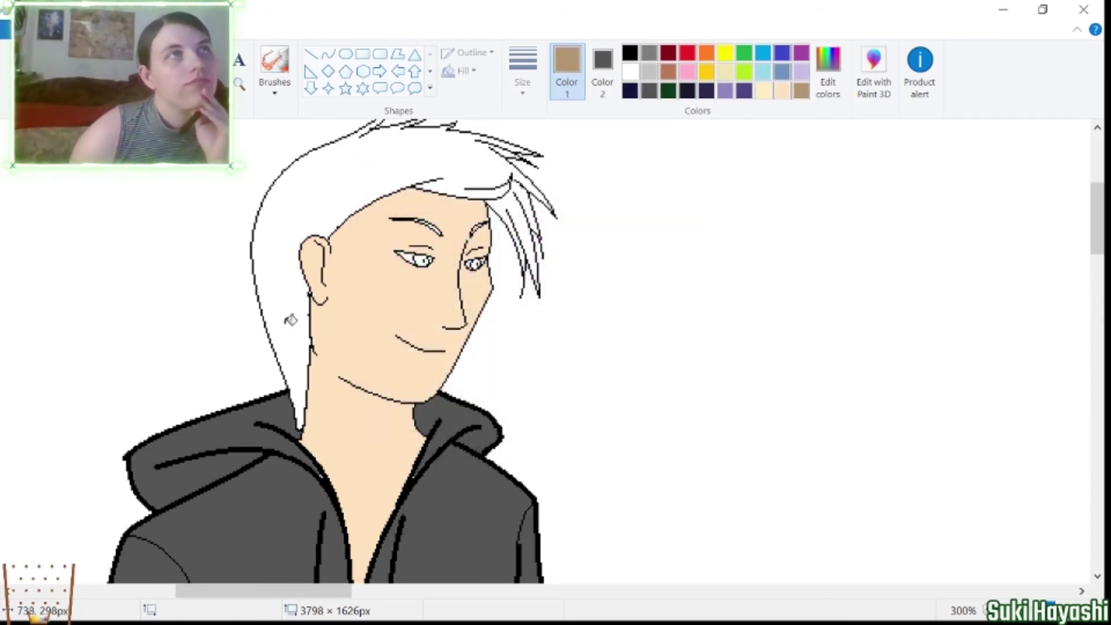
click(290, 319)
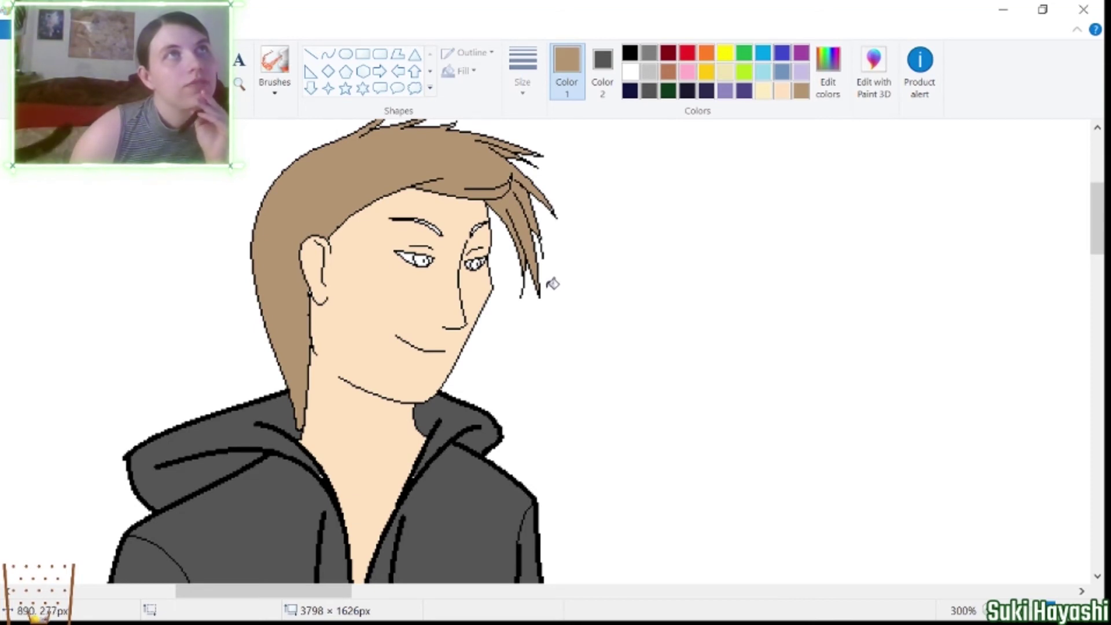
Fill both eyebrows with the hair's brown and the irises with lime green.
scroll(462, 201, up, 5)
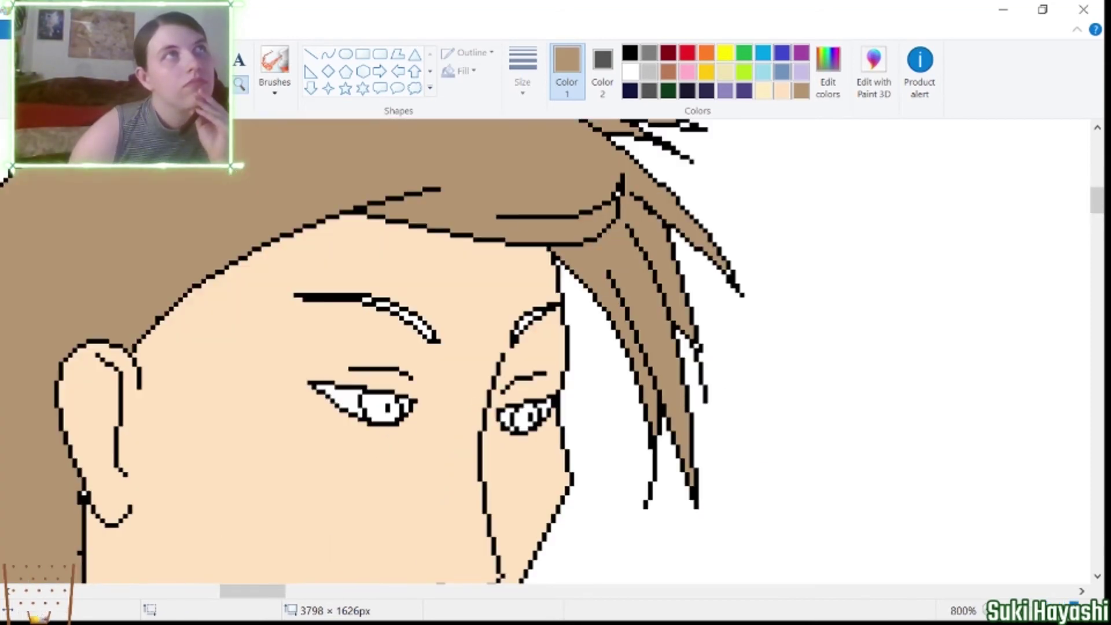
click(380, 303)
click(414, 318)
click(530, 319)
click(745, 71)
click(383, 408)
Draw a flat, filled light grey ellipse at the feet and move it onto the empty canvas beside the character.
scroll(528, 414, down, 5)
scroll(528, 414, up, 2)
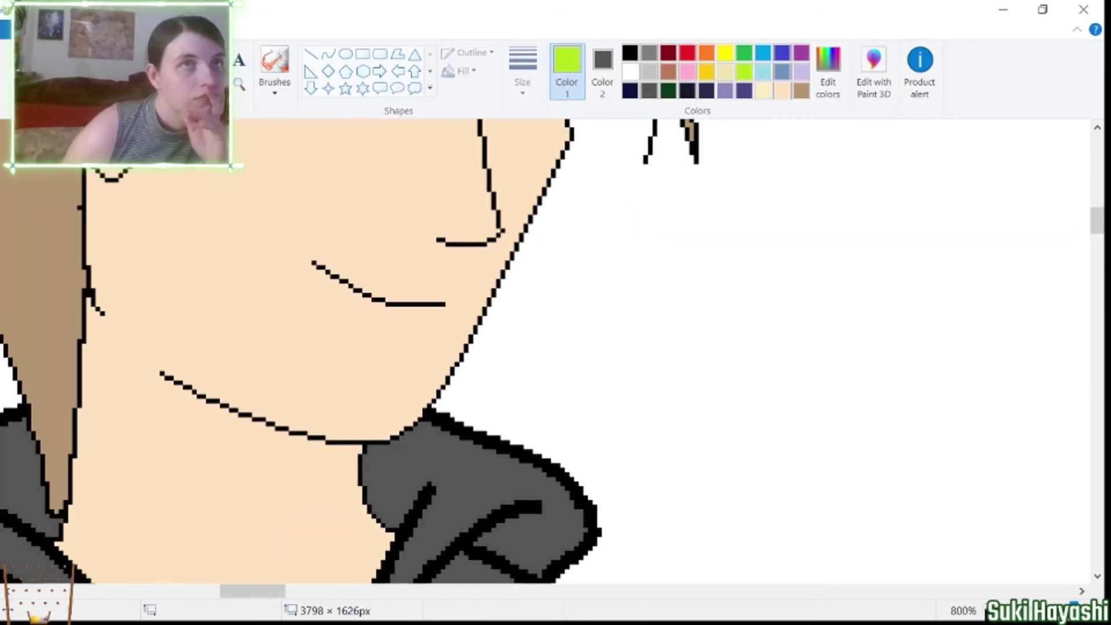
scroll(528, 414, down, 6)
scroll(580, 212, up, 2)
click(346, 54)
click(649, 71)
drag(132, 451, 307, 555)
click(603, 69)
click(649, 72)
mouse_move(238, 463)
mouse_down()
mouse_move(238, 489)
mouse_move(483, 470)
mouse_up()
Select the character, move it onto the light grey ellipse and fill the remaining background with white.
drag(203, 266, 312, 547)
drag(231, 348, 471, 336)
click(602, 69)
click(630, 72)
click(226, 59)
right_click(196, 301)
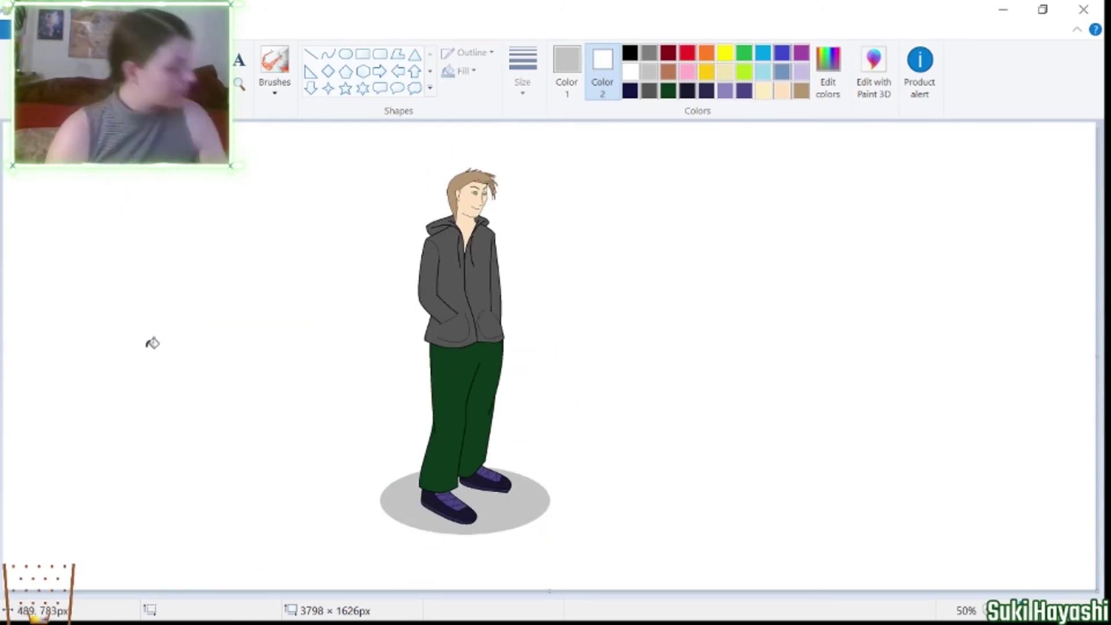
Mix a slightly darker brown and shade the hair behind and below the ear with jagged strokes.
click(242, 87)
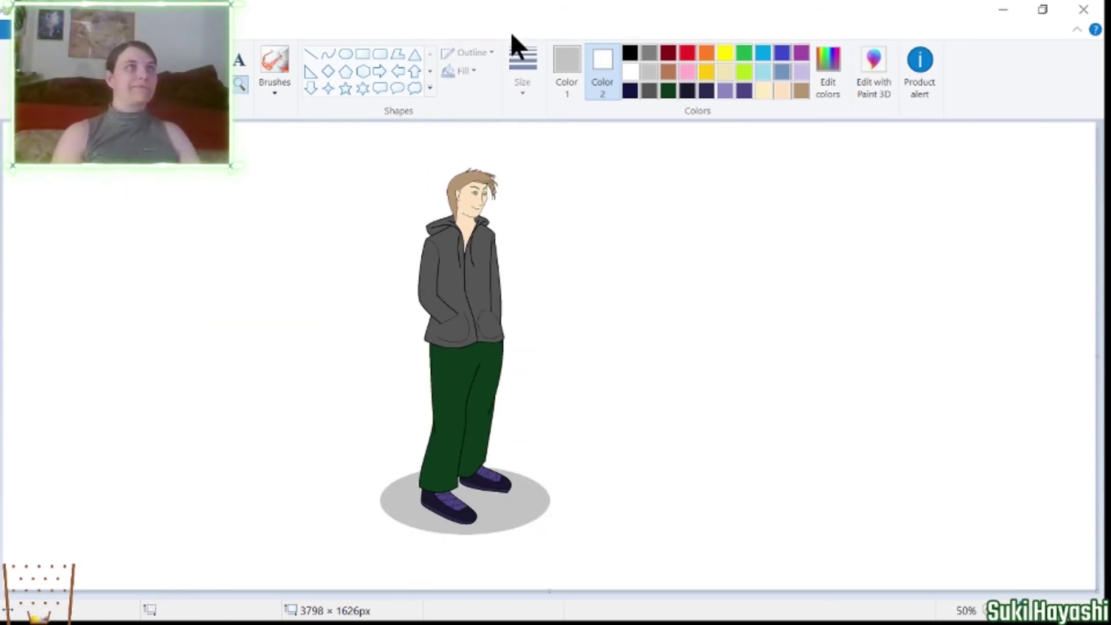
click(477, 210)
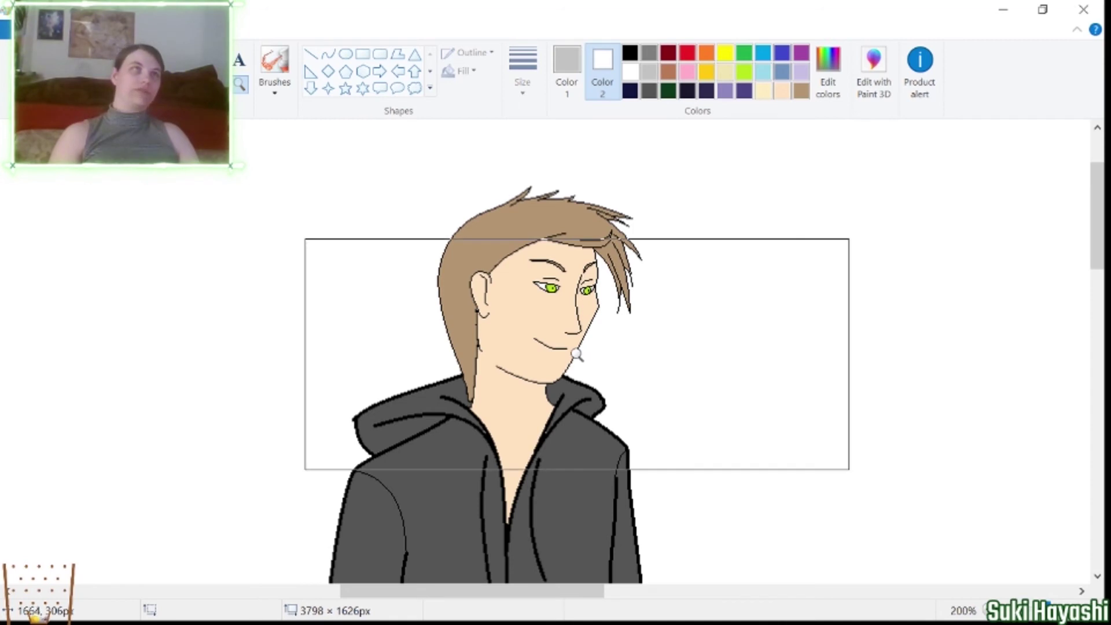
click(546, 343)
click(325, 191)
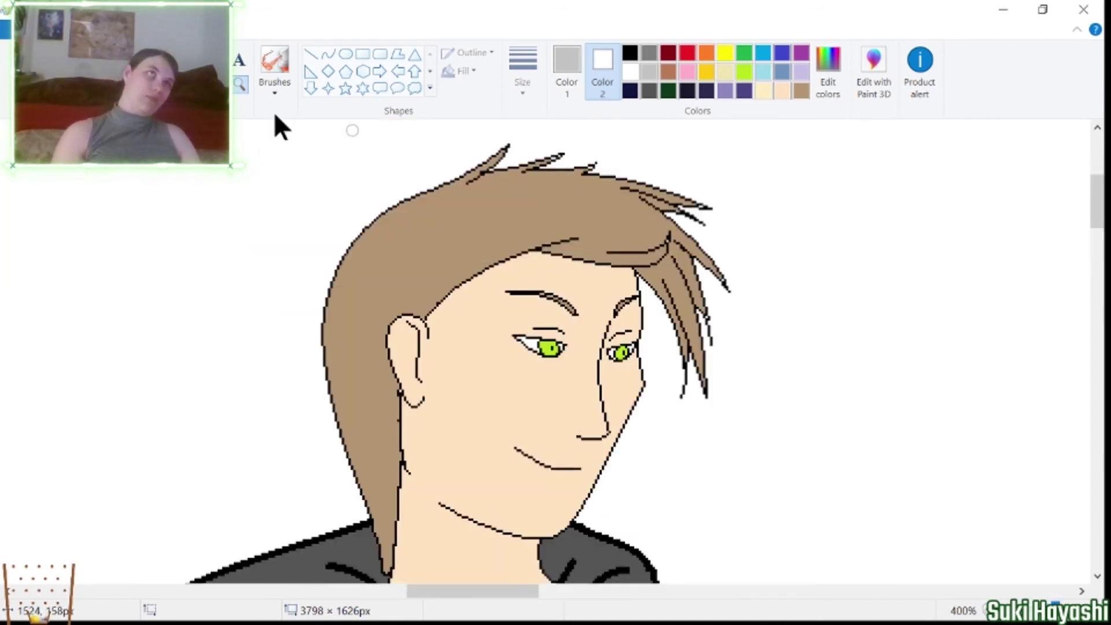
click(275, 64)
click(828, 69)
click(392, 436)
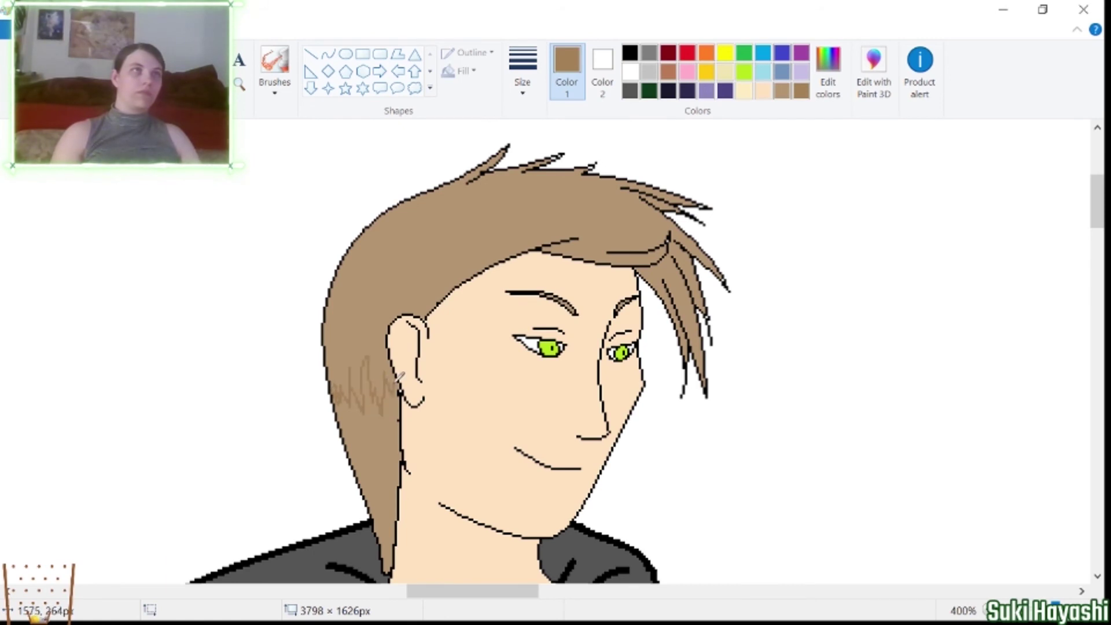
Outline shaded areas in the fringe with the darker brown and fill them.
scroll(240, 184, up, 1)
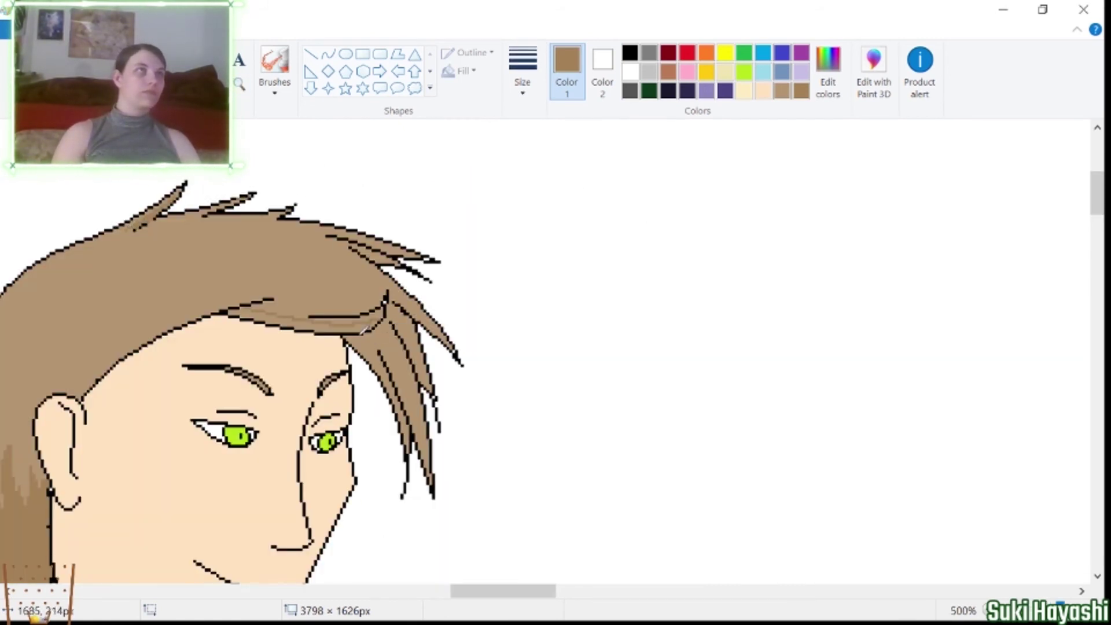
drag(356, 330, 393, 386)
drag(383, 338, 381, 342)
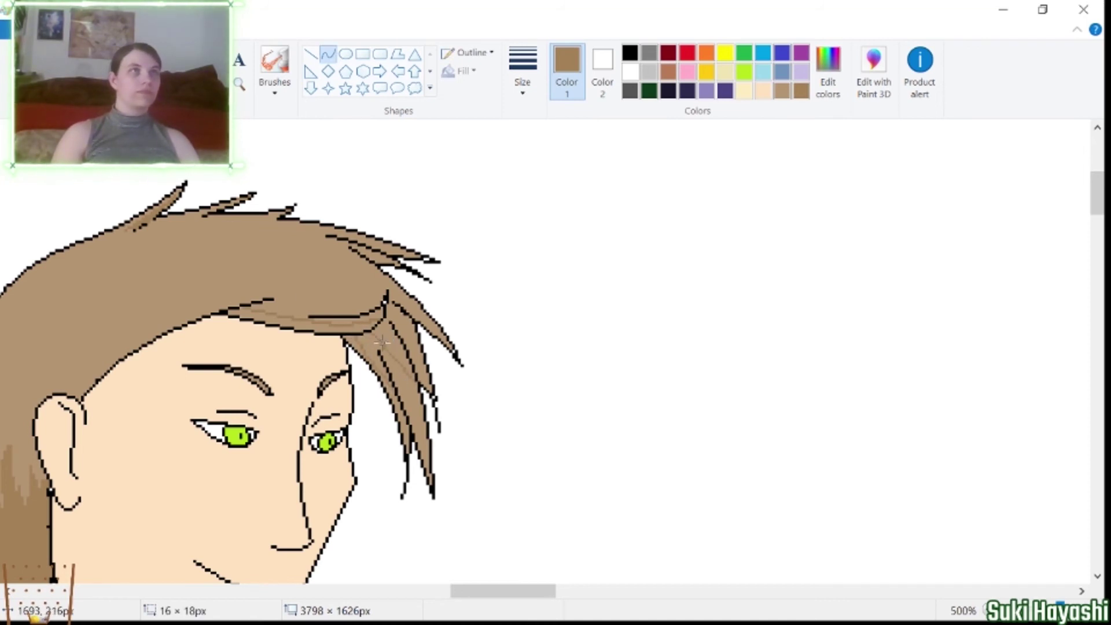
click(390, 312)
click(226, 59)
click(378, 360)
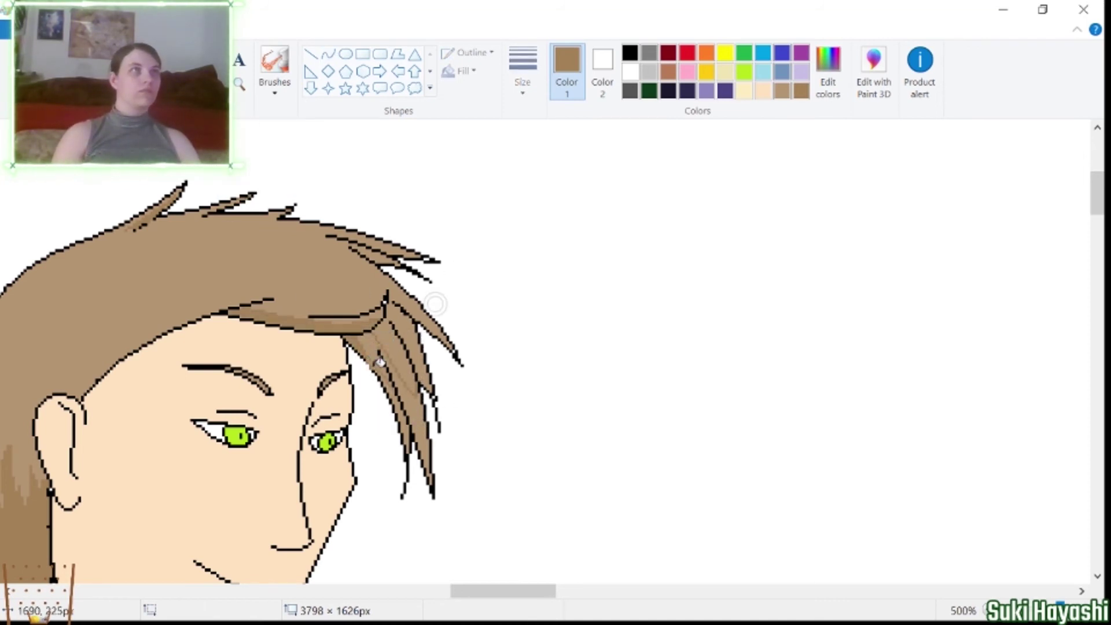
Add thin darker brown strand lines across the top of the hair and at the base of its tufts.
click(236, 74)
drag(332, 264, 393, 289)
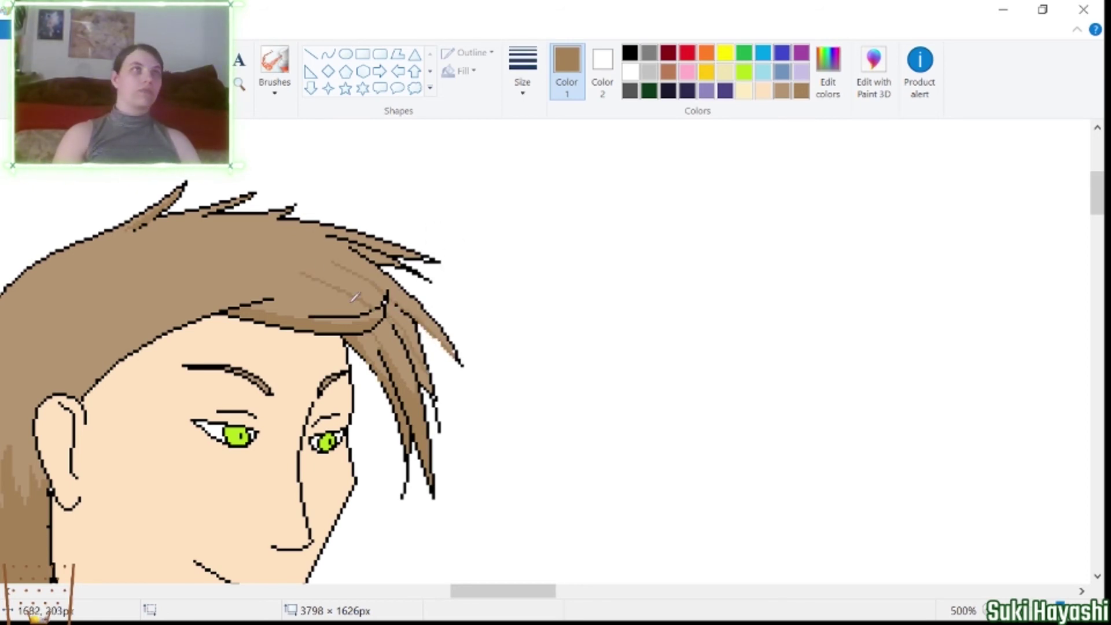
drag(151, 239, 215, 212)
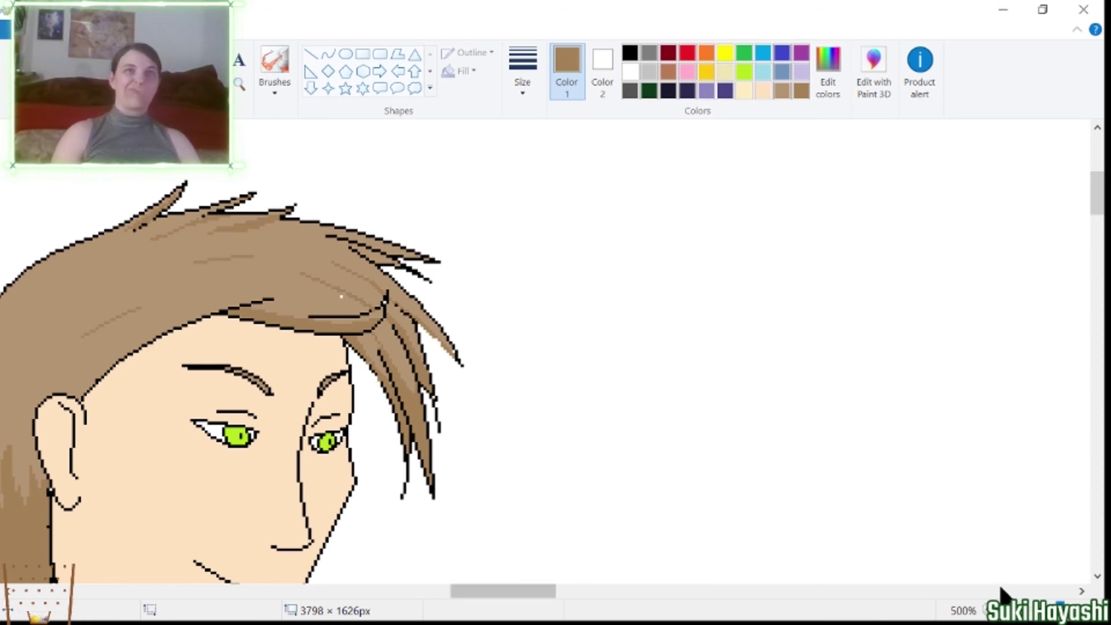
Mix a slightly darker skin tone and draw shading lines inside the ear, beside the nose and under the hairline.
drag(528, 590, 510, 591)
scroll(510, 590, down, 3)
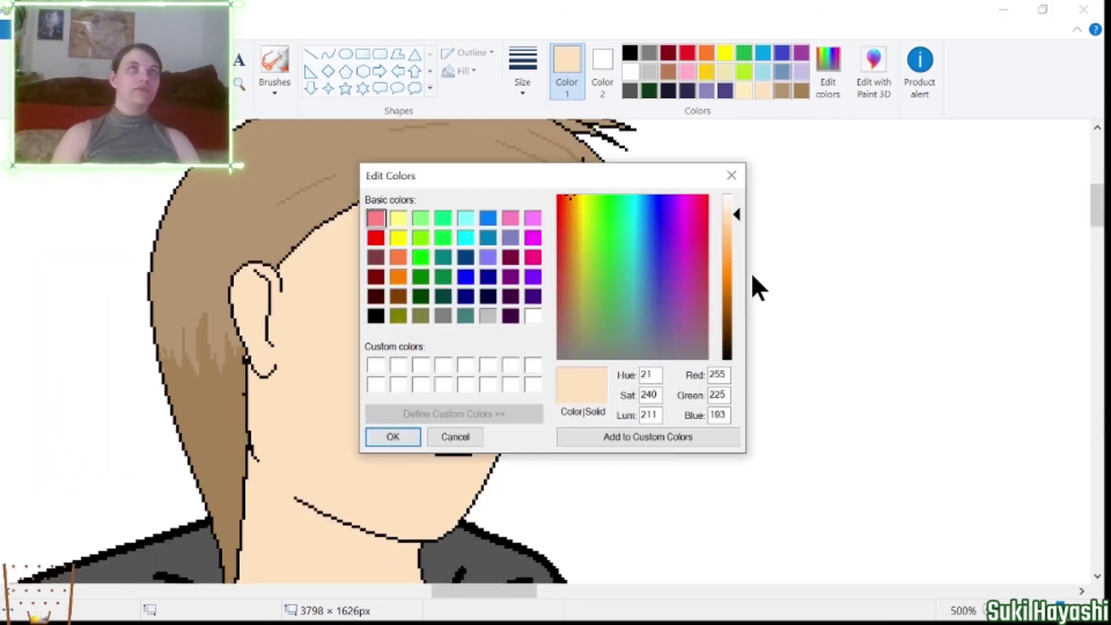
drag(758, 288, 758, 293)
click(392, 436)
drag(243, 269, 270, 341)
drag(377, 196, 495, 211)
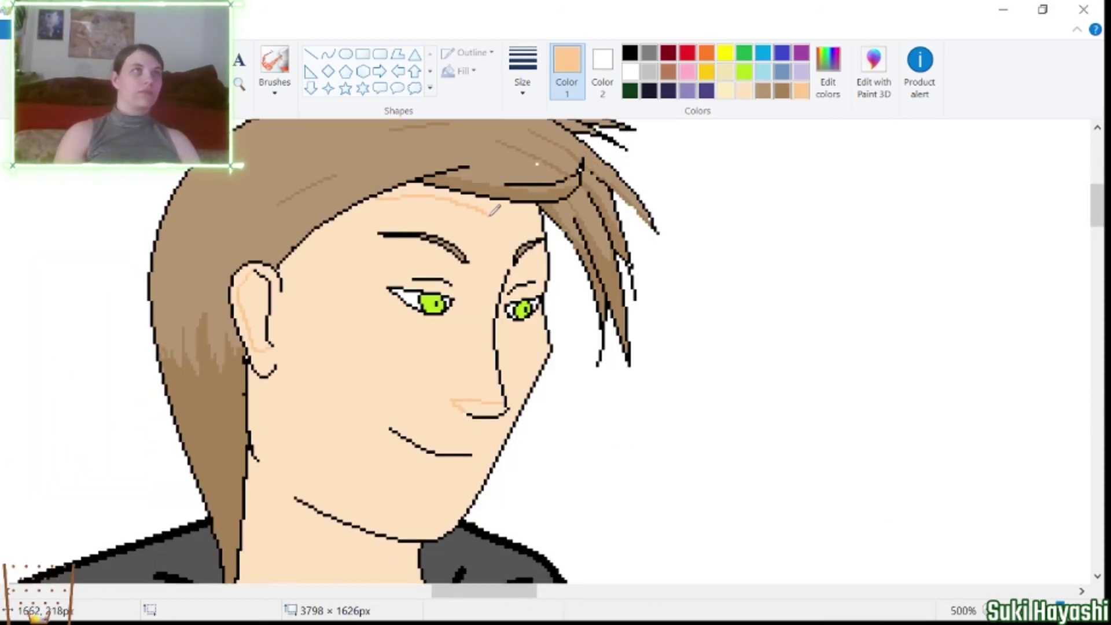
Outline a curved shadow on the neck below the jaw and fill it with the darker skin tone.
scroll(405, 261, down, 3)
mouse_move(296, 256)
mouse_down()
mouse_move(259, 215)
mouse_move(423, 345)
mouse_up()
click(353, 316)
mouse_move(260, 228)
mouse_down()
mouse_move(298, 281)
mouse_move(431, 376)
mouse_up()
Draw a black shirt collar line across the jacket's open neckline and fill the area below it with light grey.
mouse_move(1097, 229)
mouse_down()
mouse_move(1097, 263)
mouse_move(1097, 243)
mouse_up()
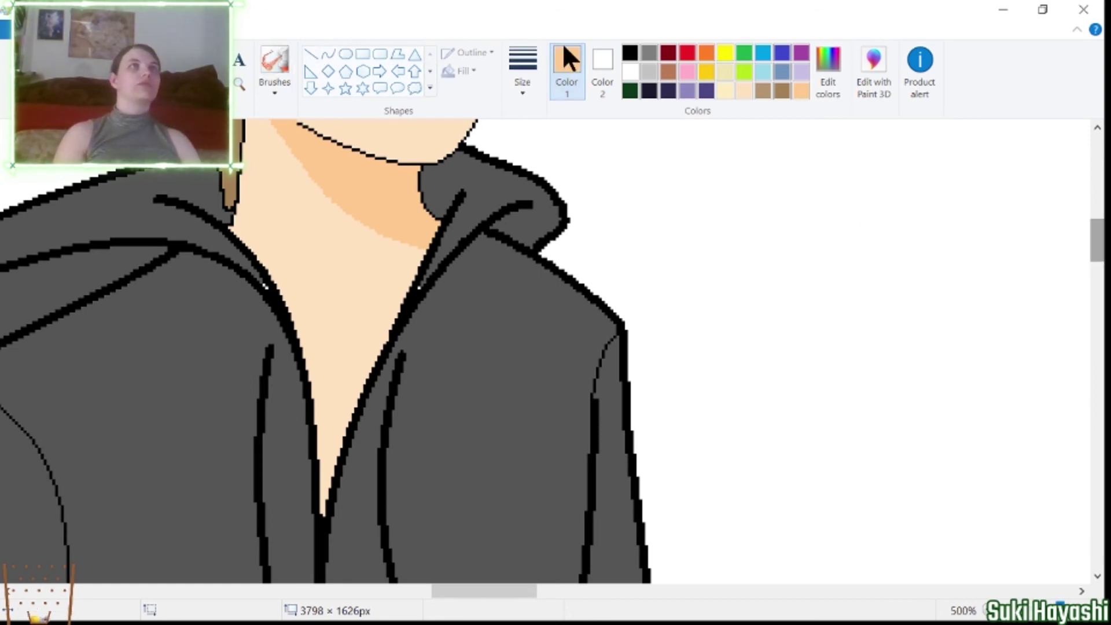
click(629, 53)
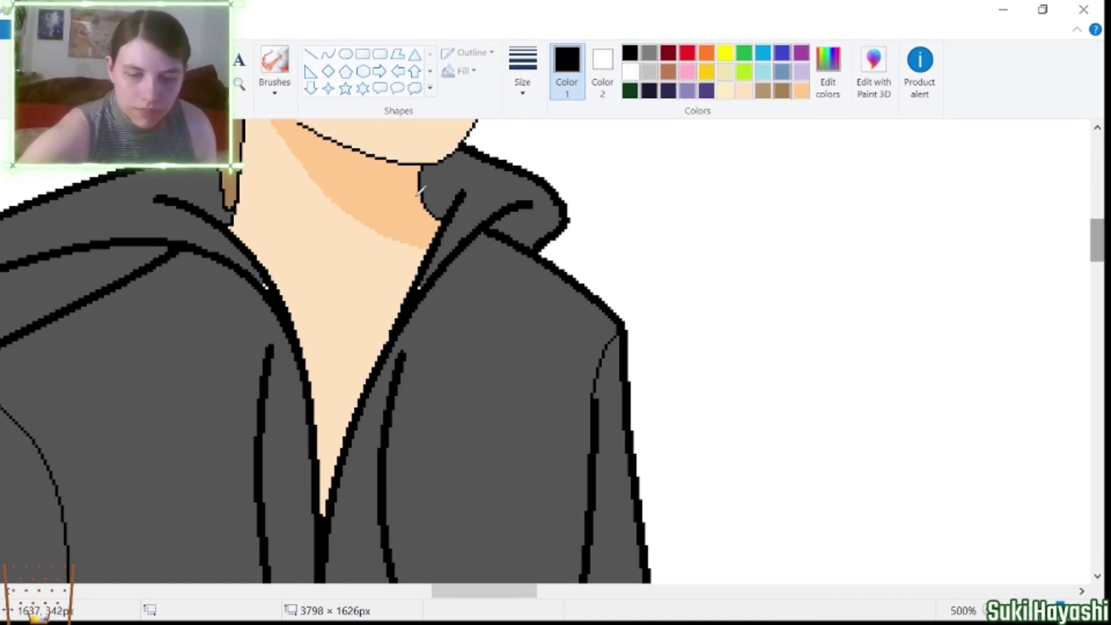
drag(311, 381, 365, 382)
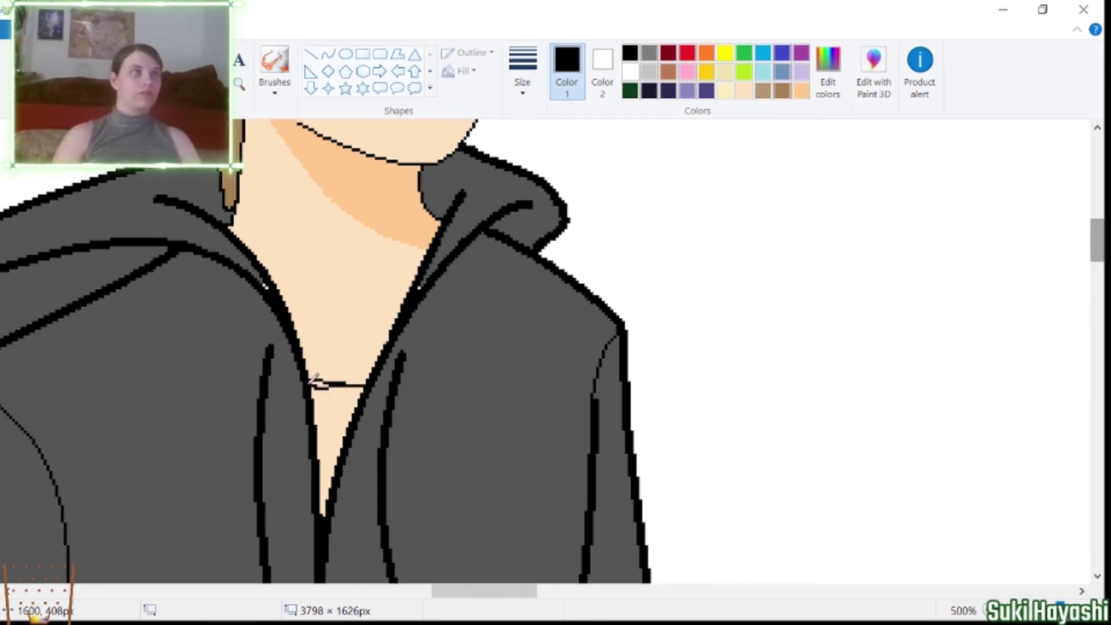
click(648, 71)
click(220, 60)
click(336, 417)
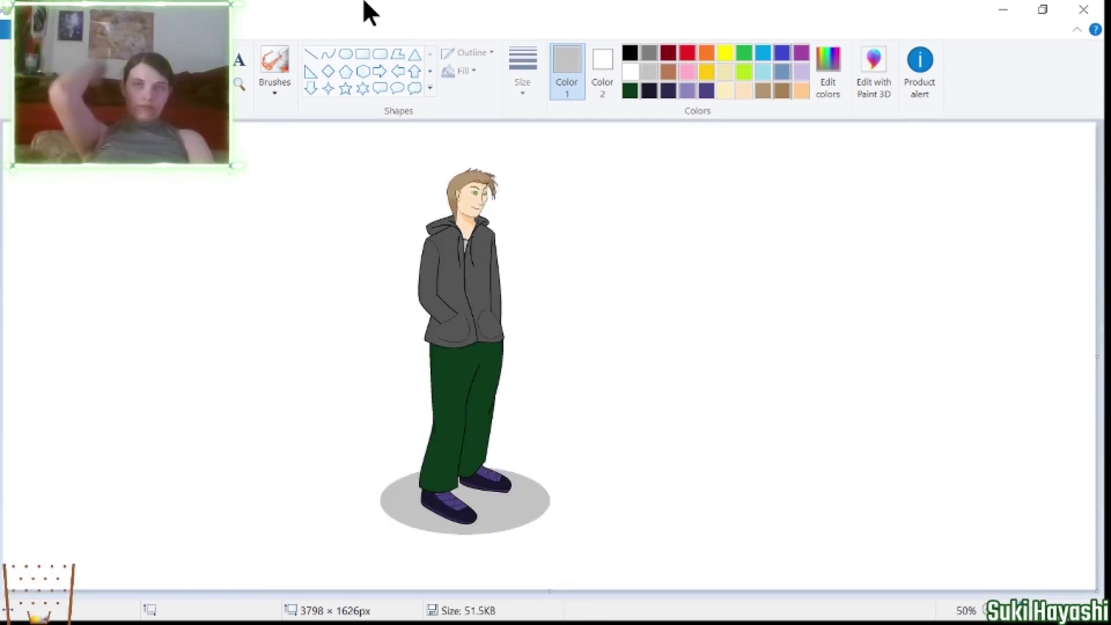